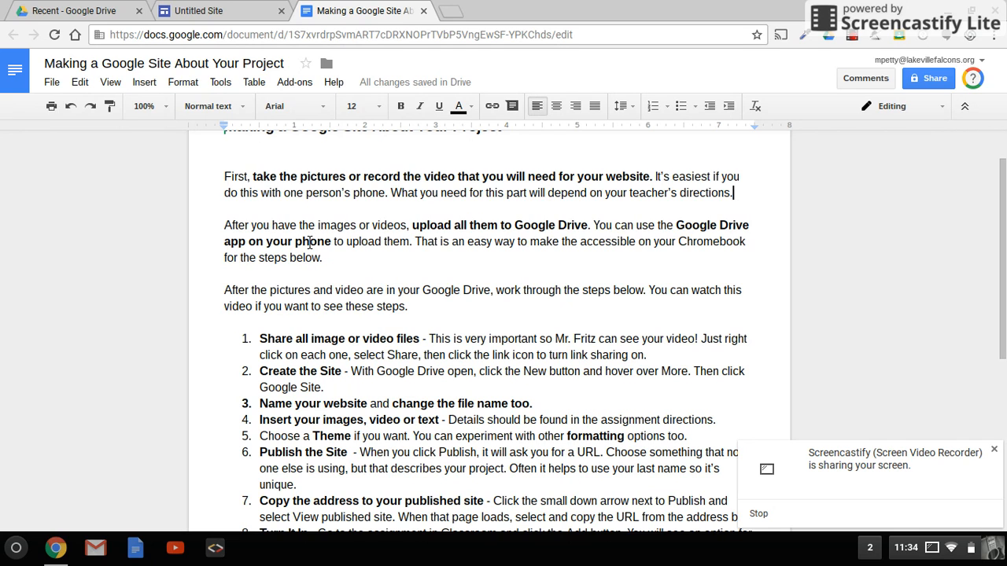
Step: Switch to Google Drive and turn on link sharing for the image Copy of File_006.jpeg
{"action": "scroll", "coordinate": [309, 242], "scroll_direction": "down", "scroll_amount": 1}
{"action": "scroll", "coordinate": [309, 243], "scroll_direction": "down", "scroll_amount": 1}
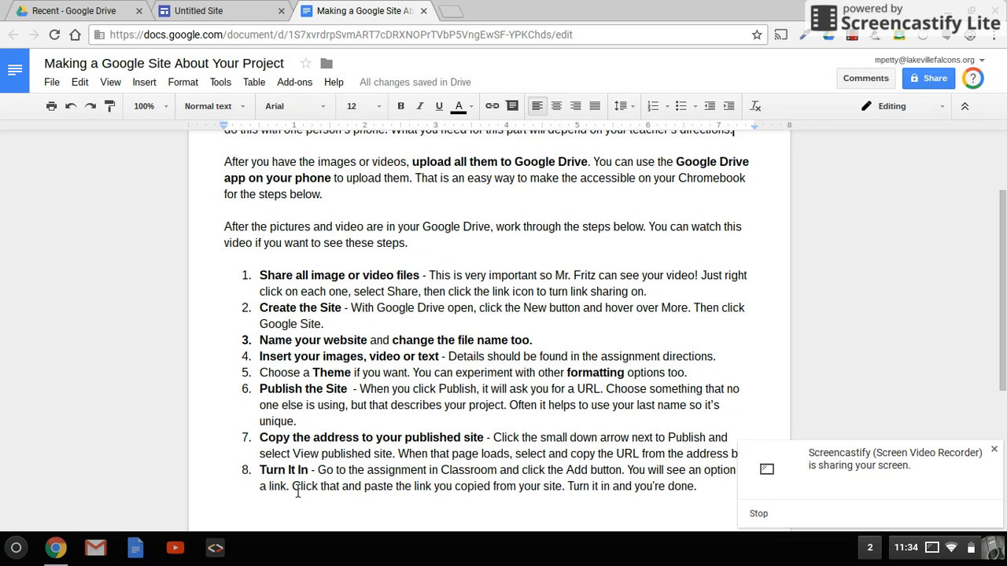
{"action": "left_click", "coordinate": [89, 10]}
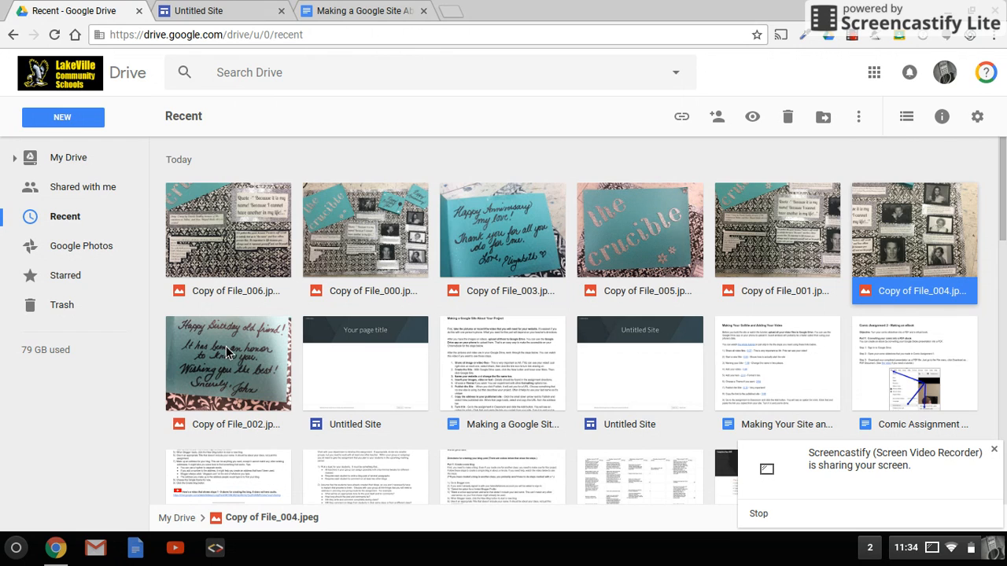
{"action": "left_click", "coordinate": [217, 246]}
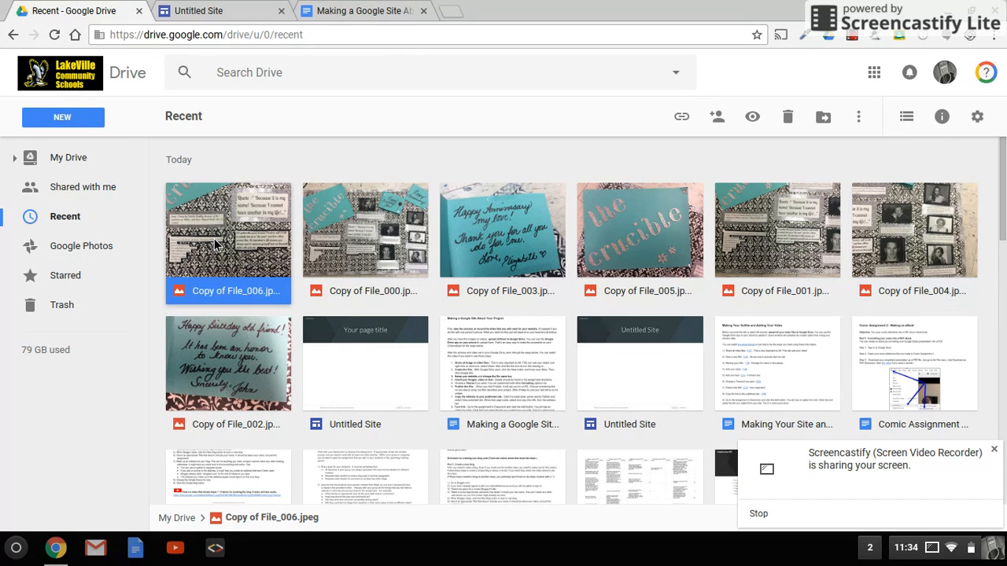
{"action": "right_click", "coordinate": [214, 238]}
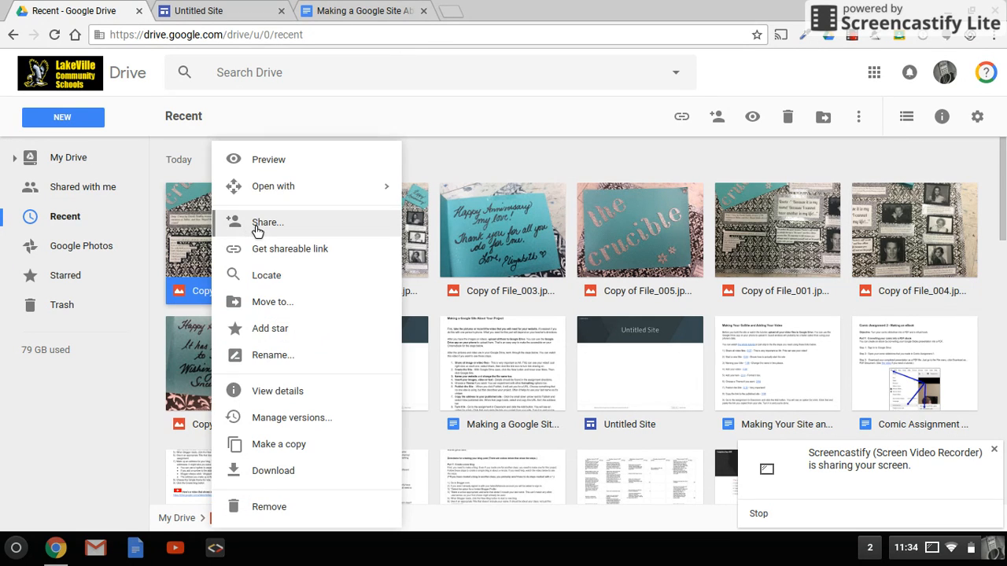
{"action": "left_click", "coordinate": [251, 225]}
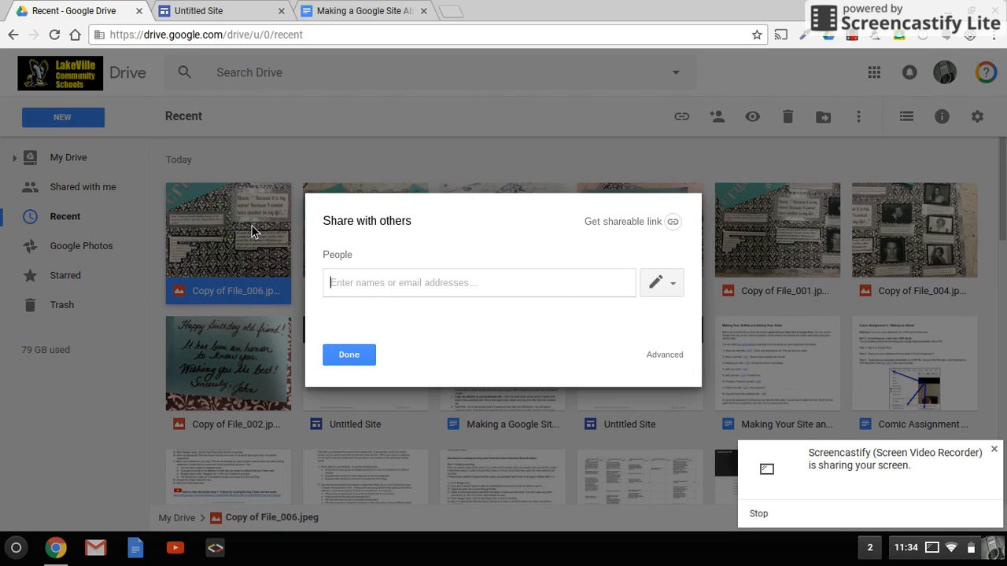
{"action": "left_click", "coordinate": [675, 223]}
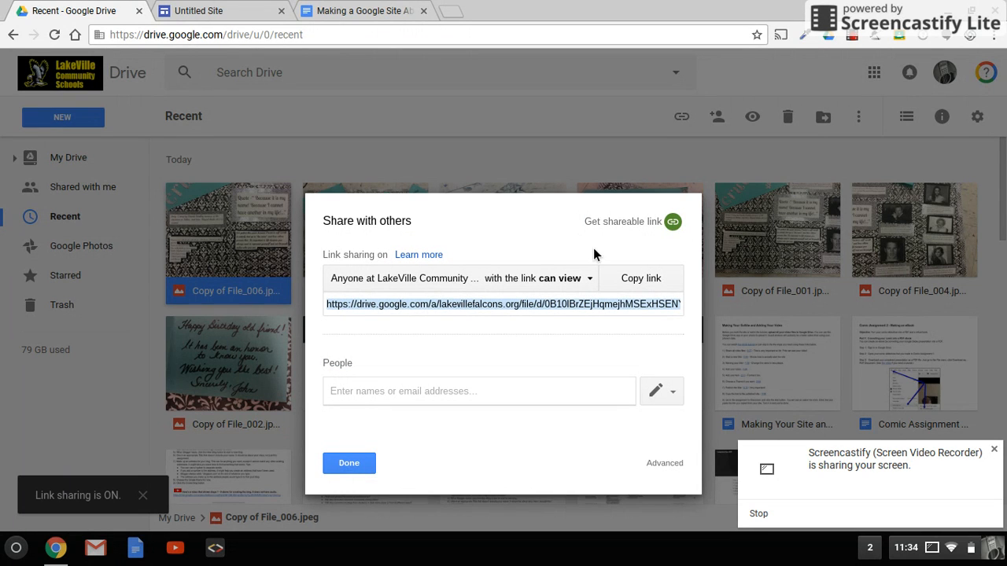
{"action": "left_click", "coordinate": [358, 470]}
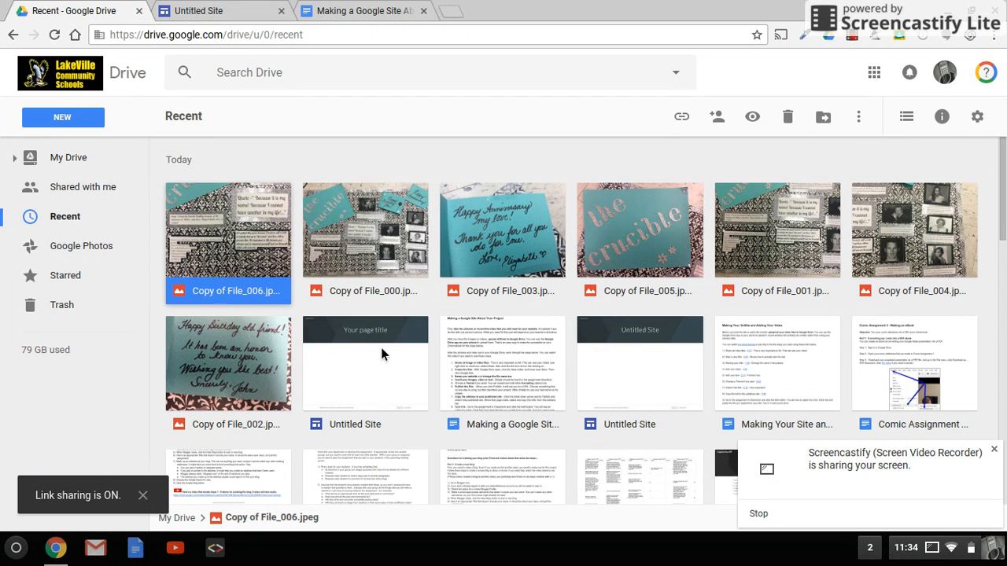
{"action": "left_click", "coordinate": [354, 230]}
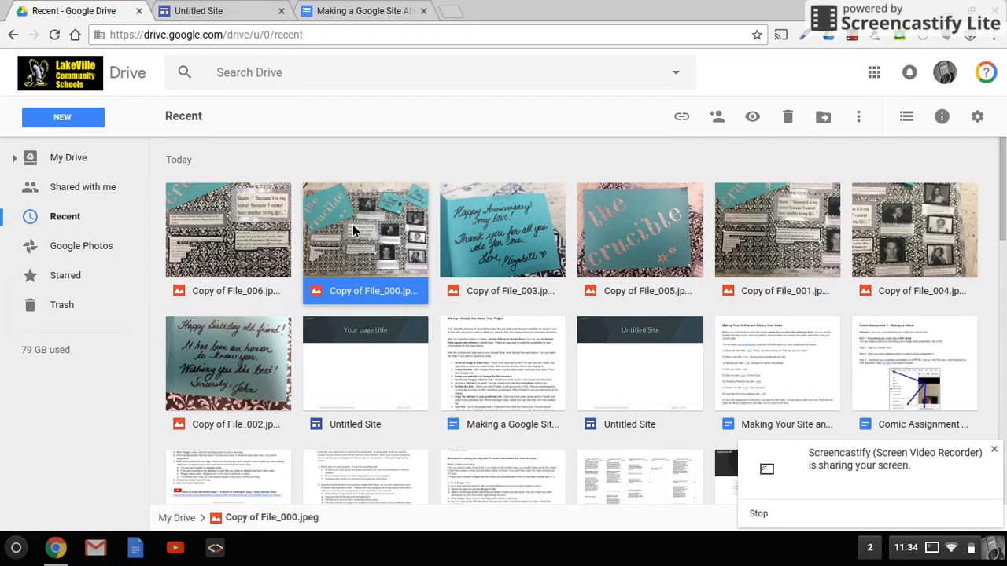
{"action": "right_click", "coordinate": [352, 228]}
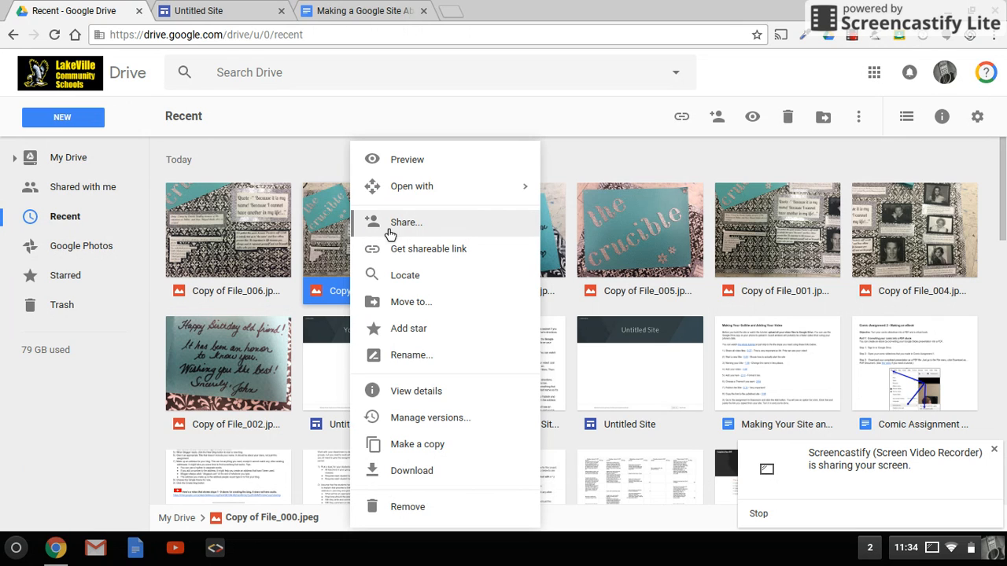
{"action": "left_click", "coordinate": [338, 240]}
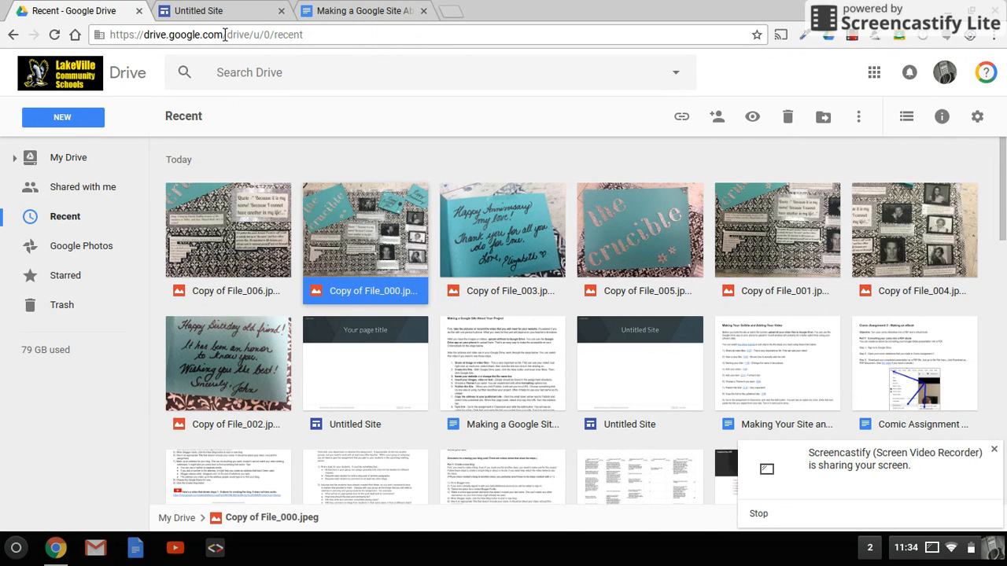
{"action": "left_click", "coordinate": [56, 123]}
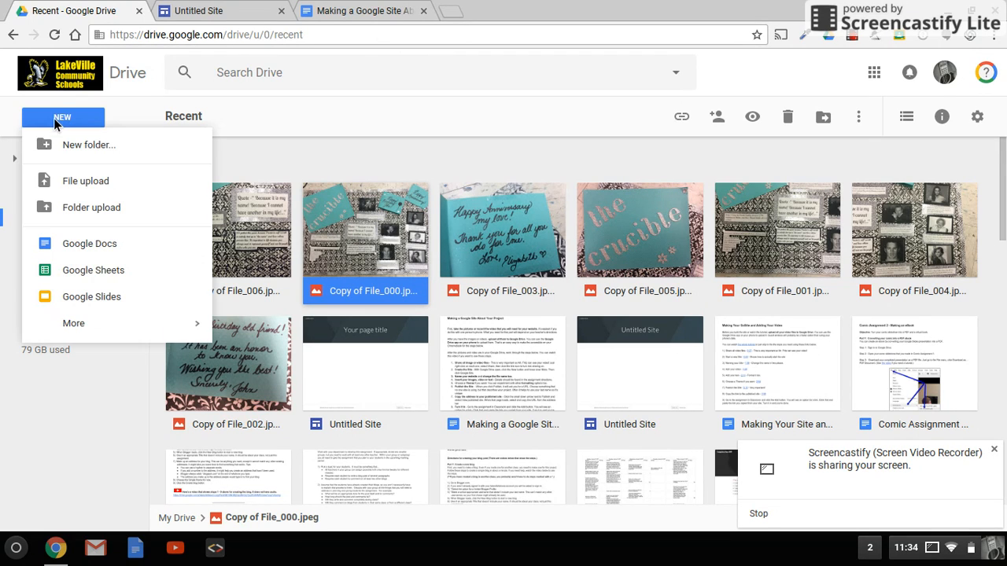
{"action": "mouse_move", "coordinate": [89, 325]}
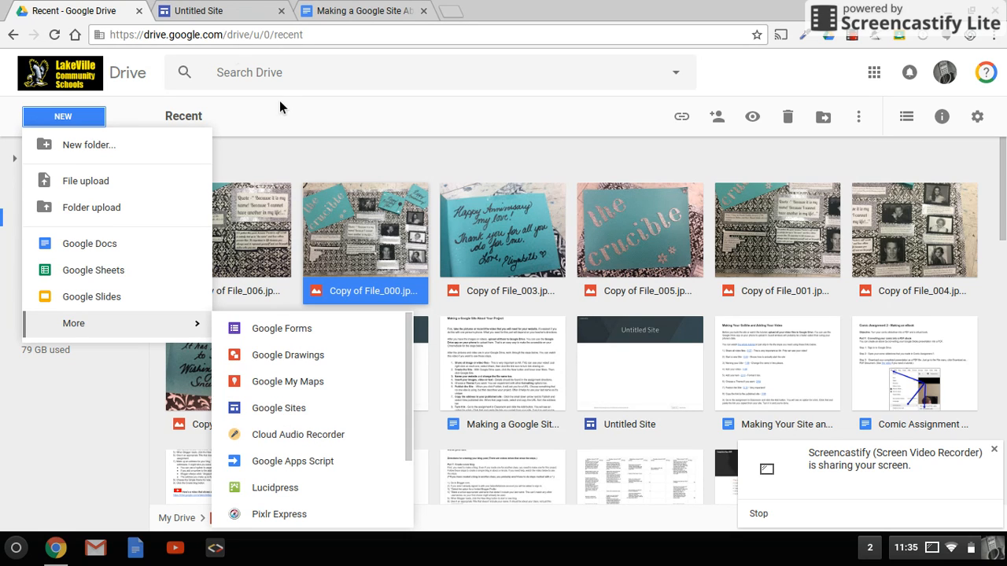
Step: Switch to the open Untitled Site in Google Sites and set its page title to "Sample Site 1"
{"action": "left_click", "coordinate": [226, 10]}
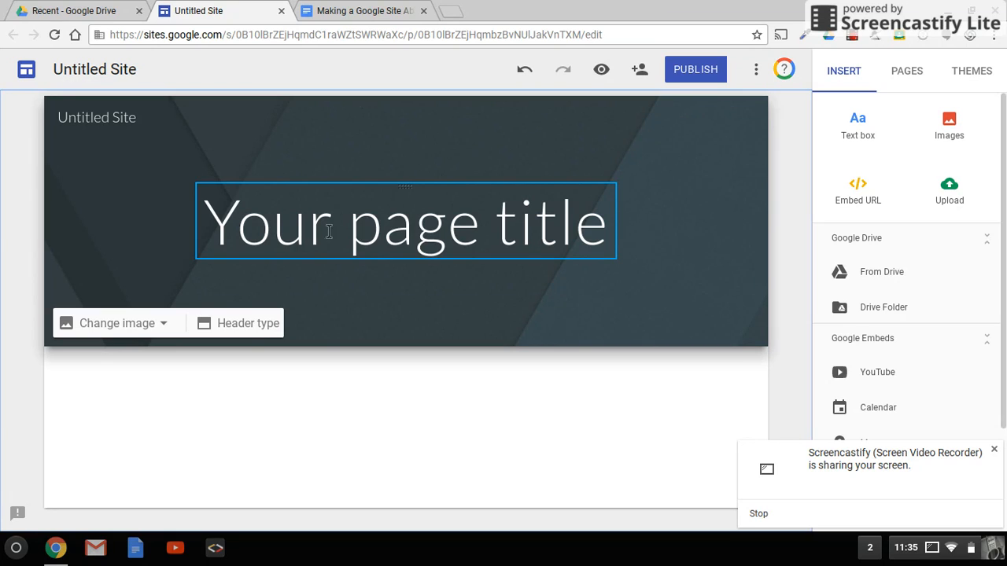
{"action": "left_click", "coordinate": [360, 241]}
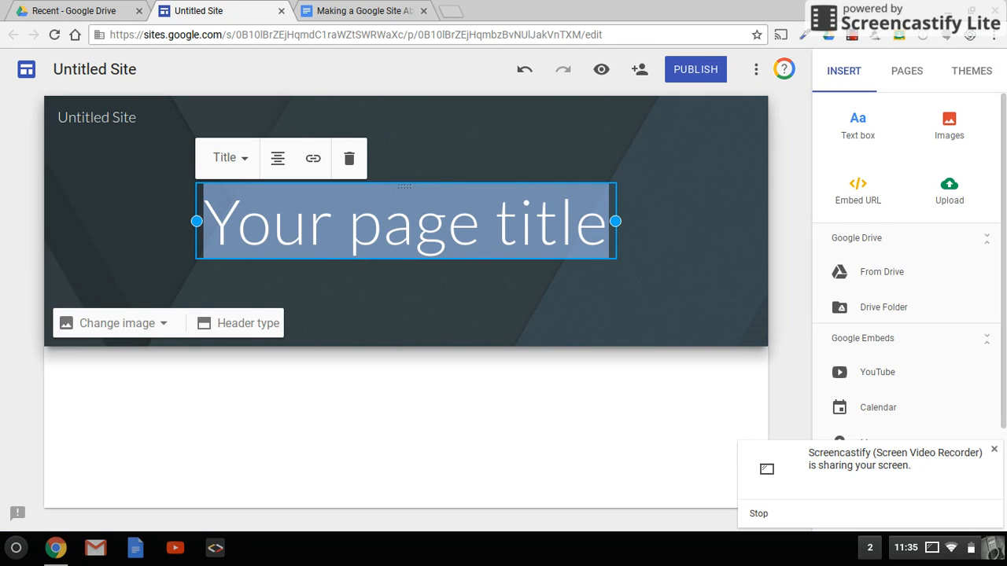
{"action": "type", "text": "Sample Site 1"}
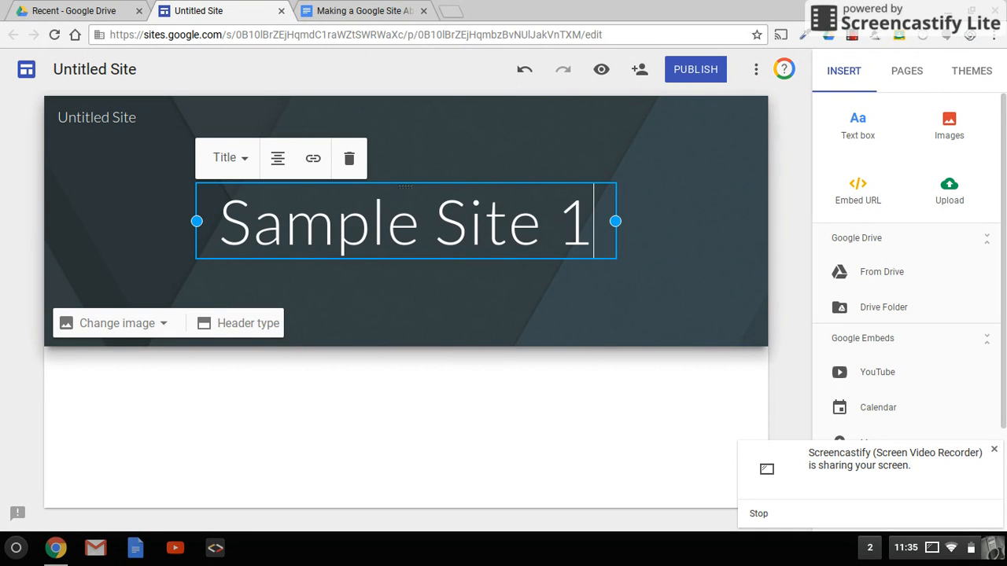
Step: Rename the site file as "Sample Site 1"
{"action": "left_click", "coordinate": [113, 76]}
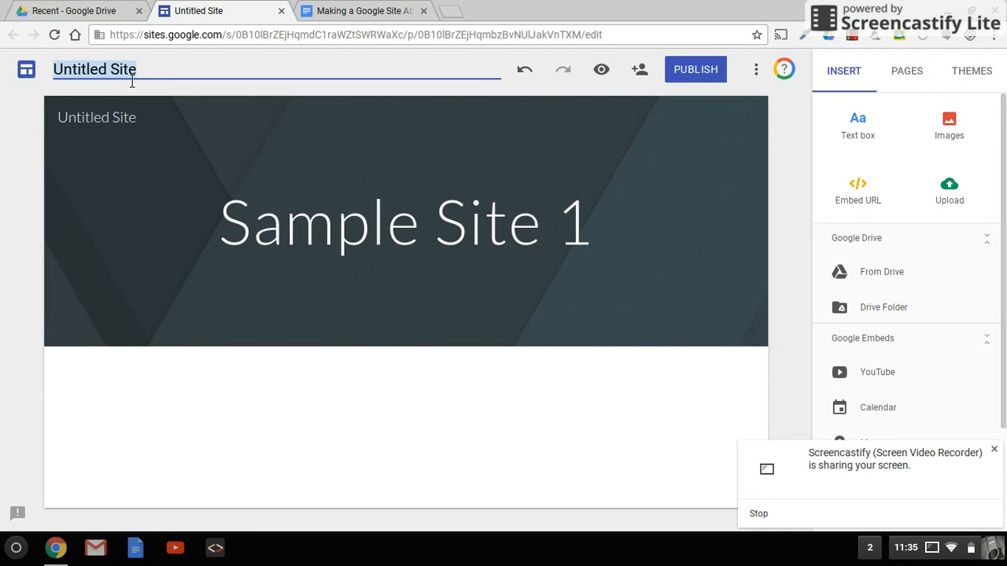
{"action": "type", "text": "Sampl"}
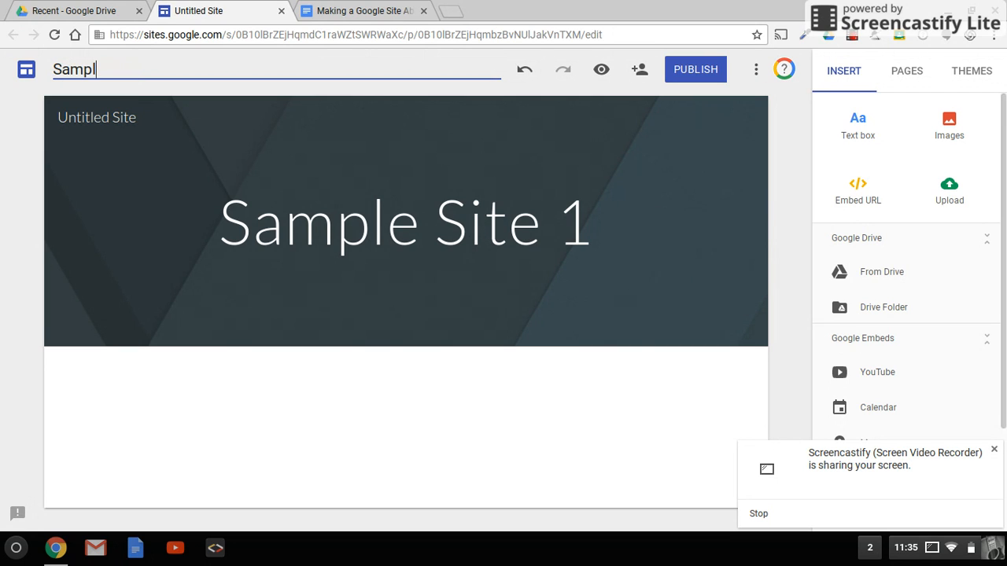
{"action": "type", "text": "e Site 1"}
{"action": "left_click", "coordinate": [101, 243]}
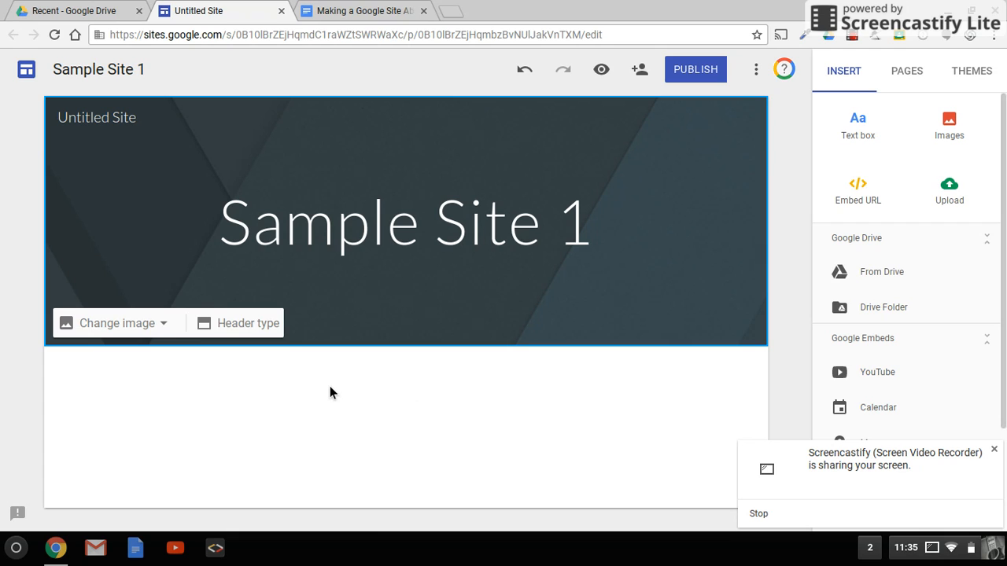
Step: Try to insert the image Copy of File_006.jpeg from Google Drive into the blank area below the page header
{"action": "double_click", "coordinate": [144, 439]}
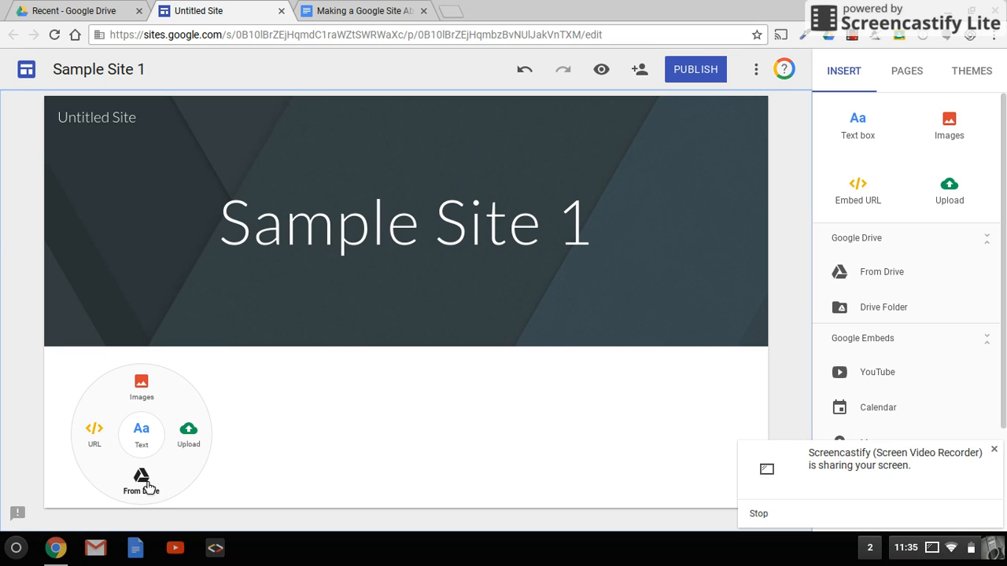
{"action": "left_click", "coordinate": [148, 487]}
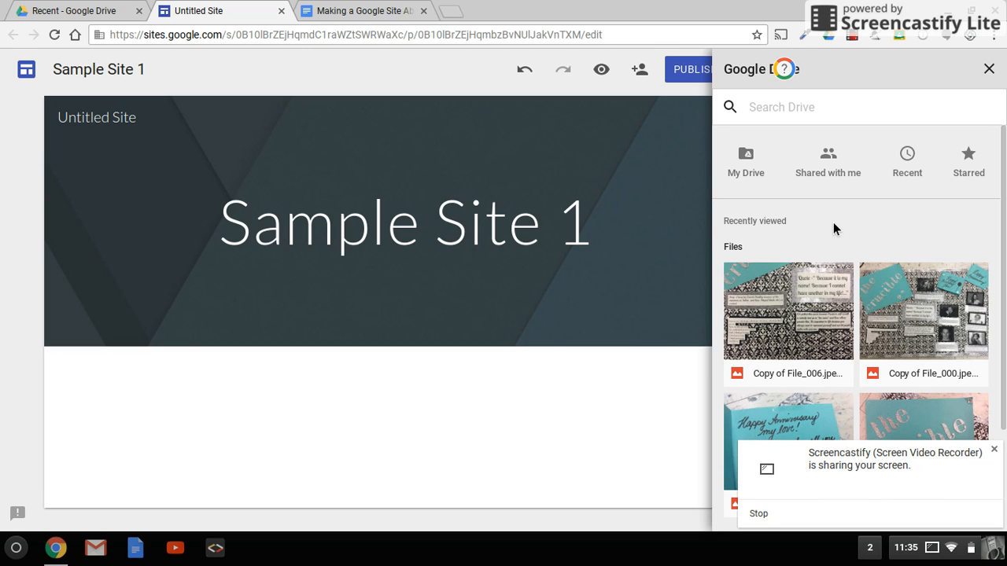
{"action": "left_click", "coordinate": [995, 450]}
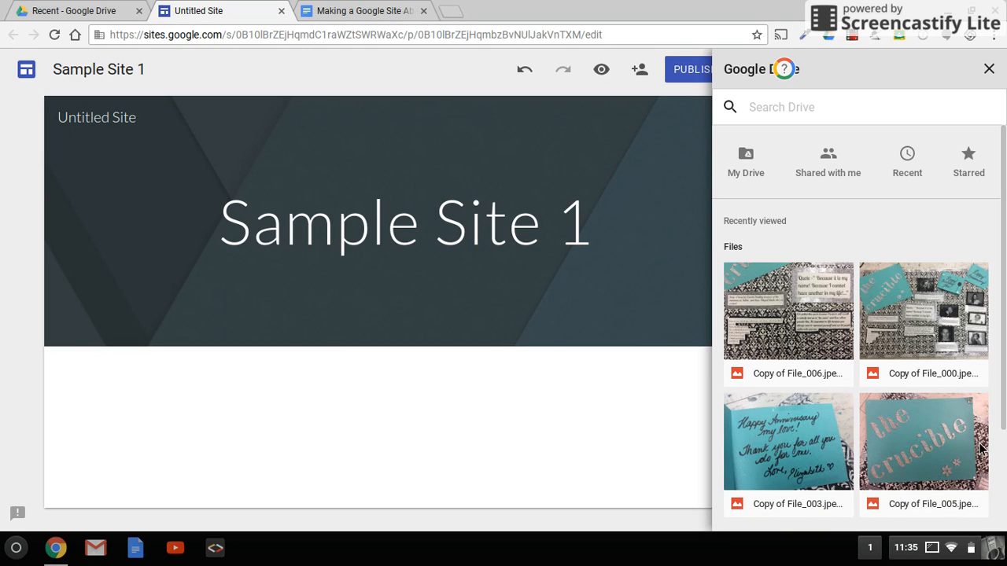
{"action": "left_click", "coordinate": [807, 317]}
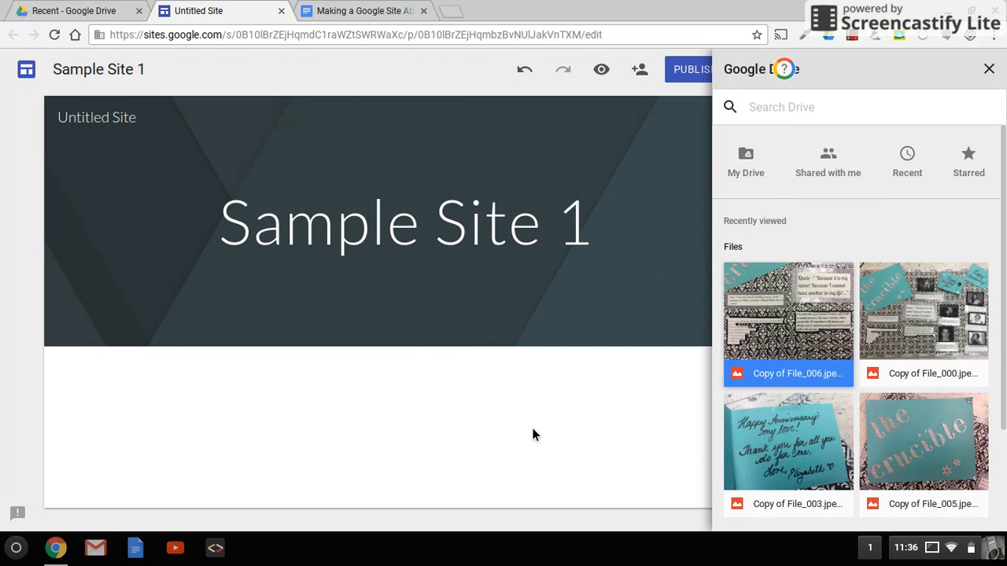
{"action": "left_click", "coordinate": [761, 332]}
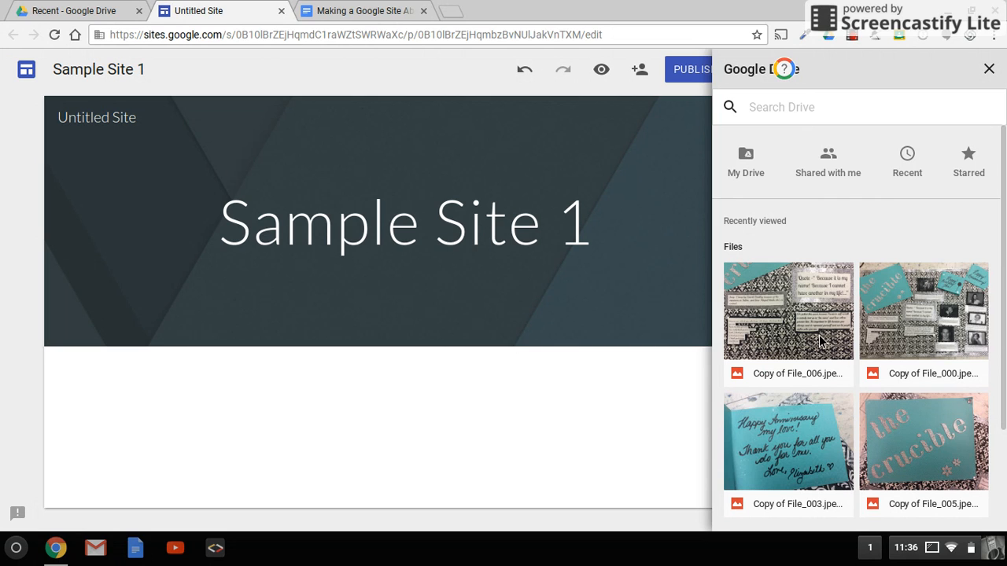
{"action": "scroll", "coordinate": [820, 340], "scroll_direction": "down", "scroll_amount": 1}
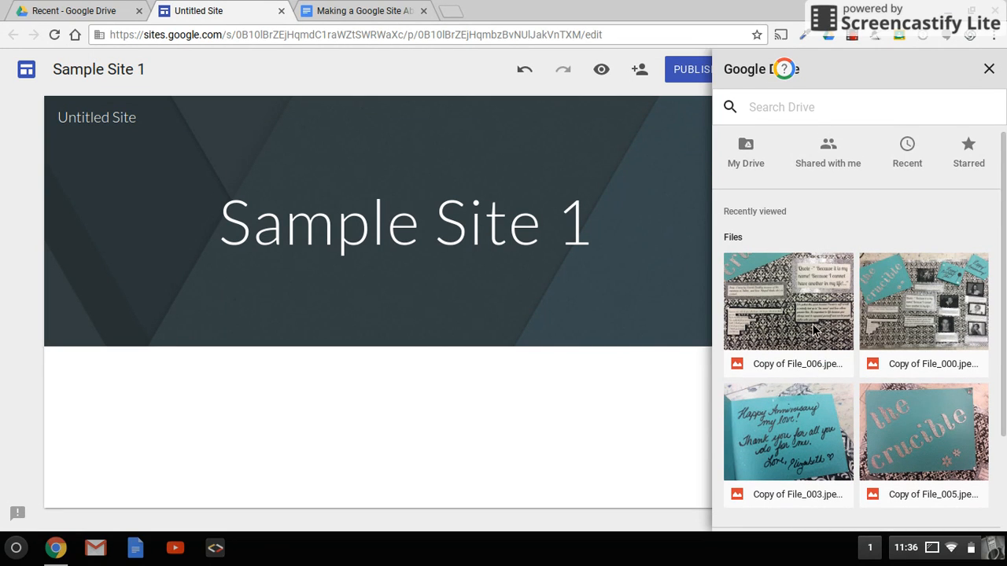
Step: Insert Copy of File_006.jpeg below the page header, choosing it from the recent images in the image picker
{"action": "left_click", "coordinate": [164, 430]}
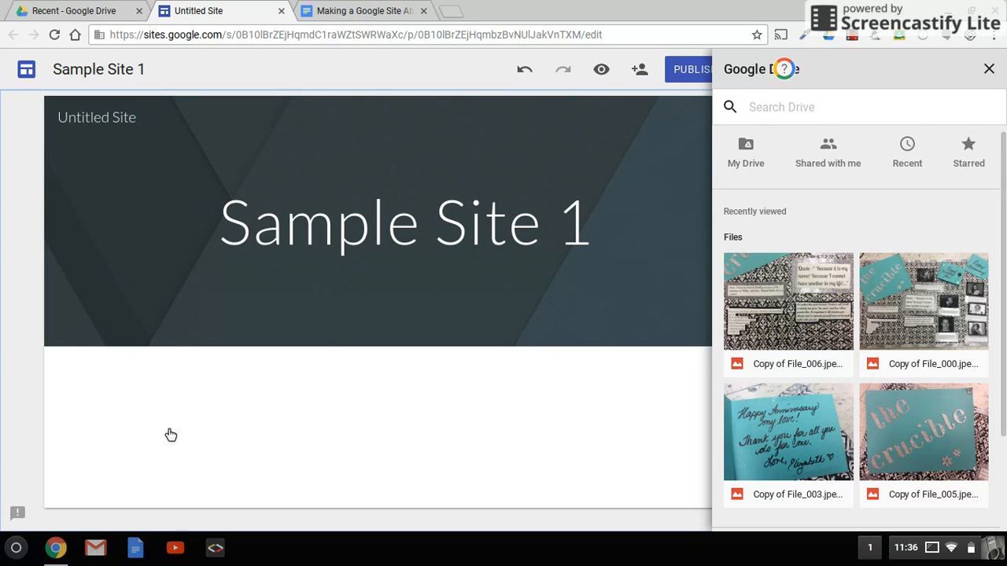
{"action": "double_click", "coordinate": [164, 428]}
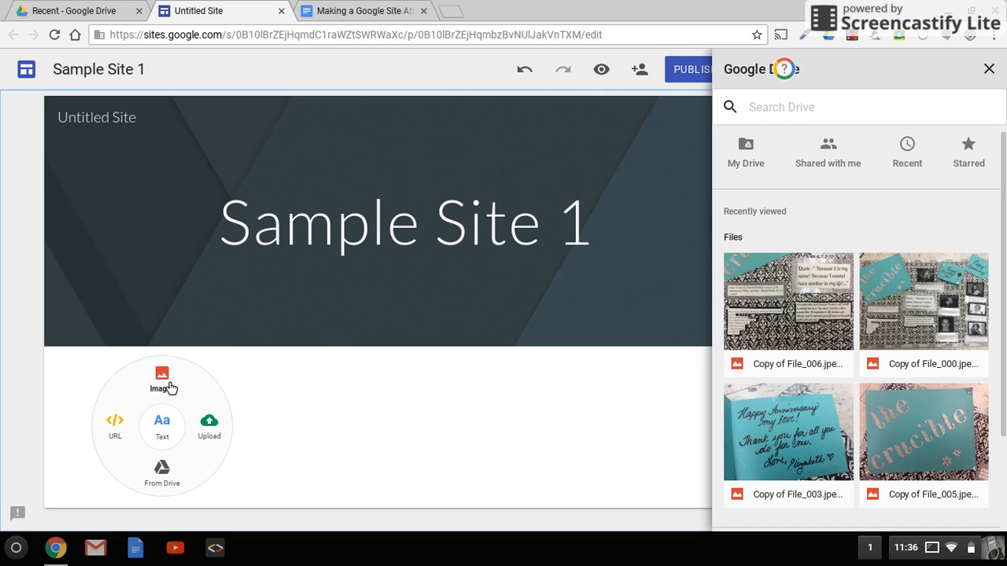
{"action": "left_click", "coordinate": [168, 388]}
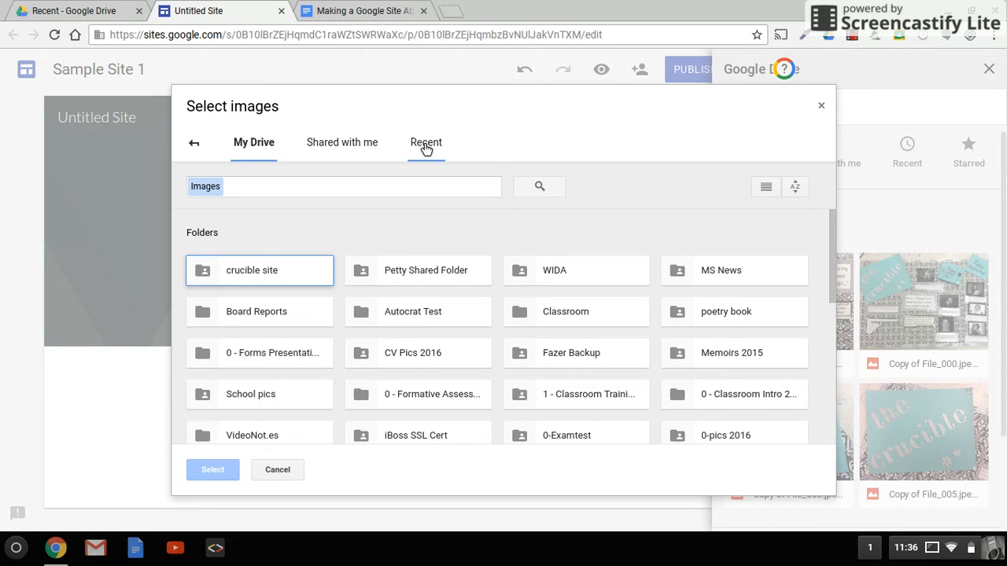
{"action": "left_click", "coordinate": [429, 150]}
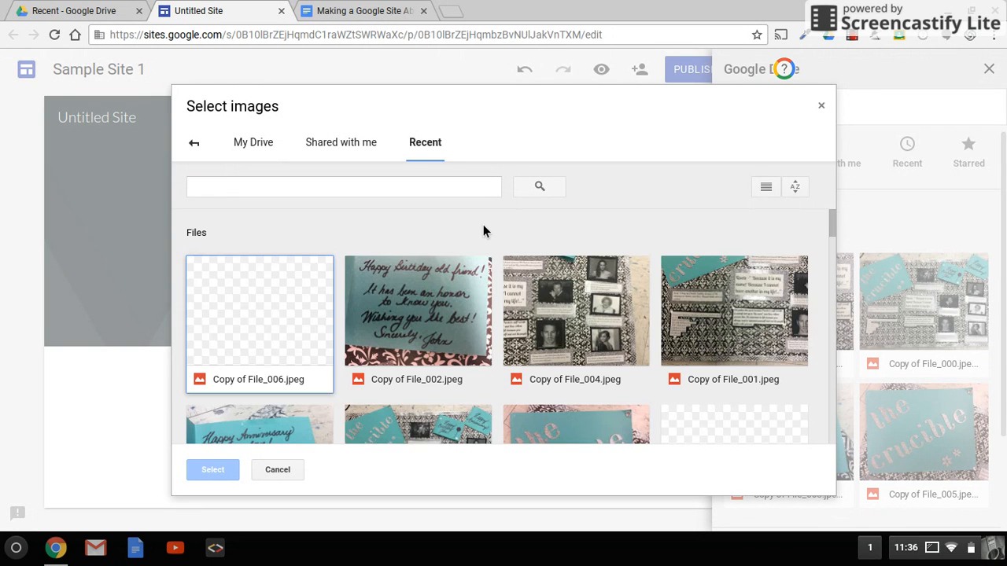
{"action": "left_click", "coordinate": [267, 318]}
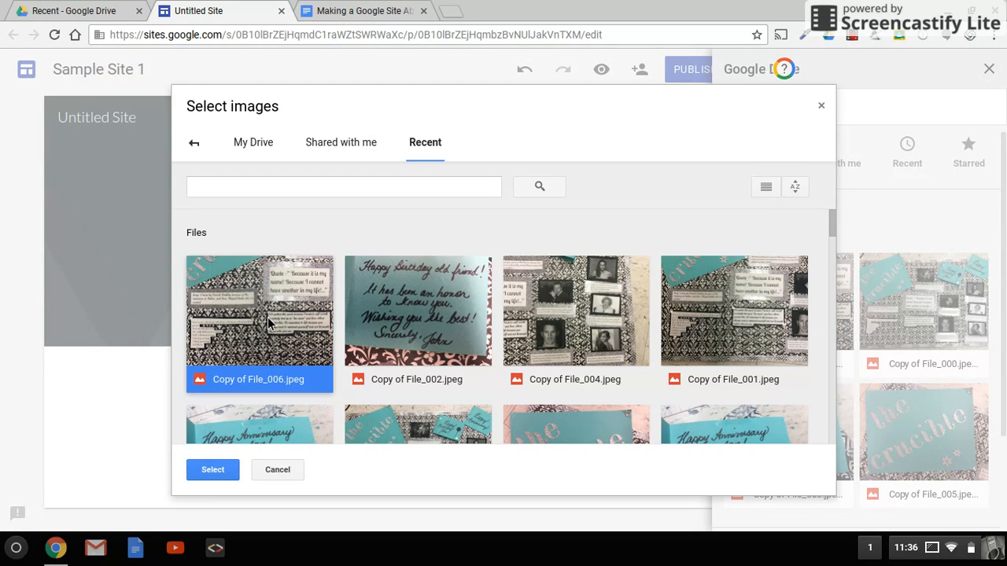
{"action": "left_click", "coordinate": [220, 476]}
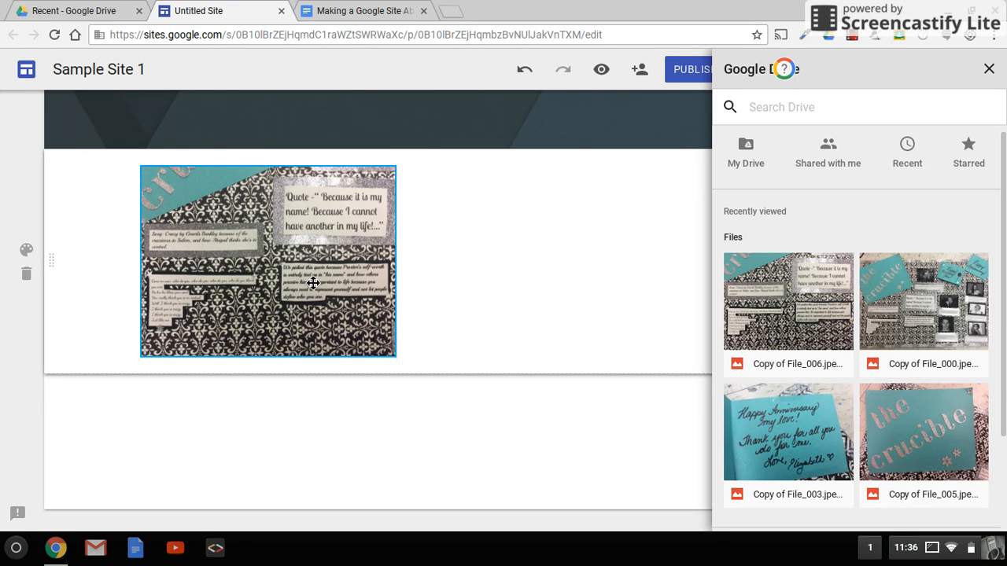
Step: Move the inserted image to the right within its section, leaving blank space beside it
{"action": "left_click_drag", "start_coordinate": [313, 283], "coordinate": [542, 270]}
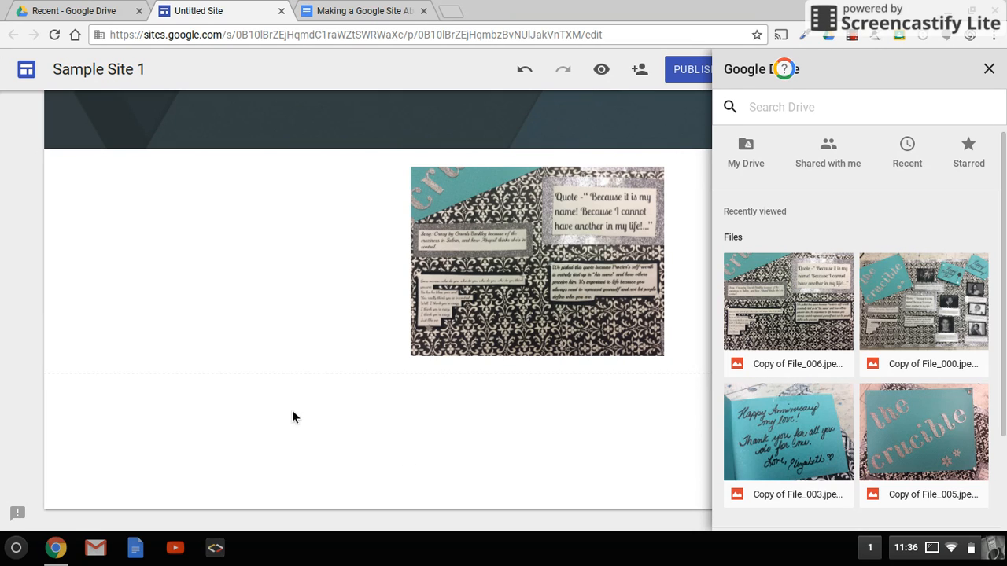
{"action": "left_click", "coordinate": [482, 257]}
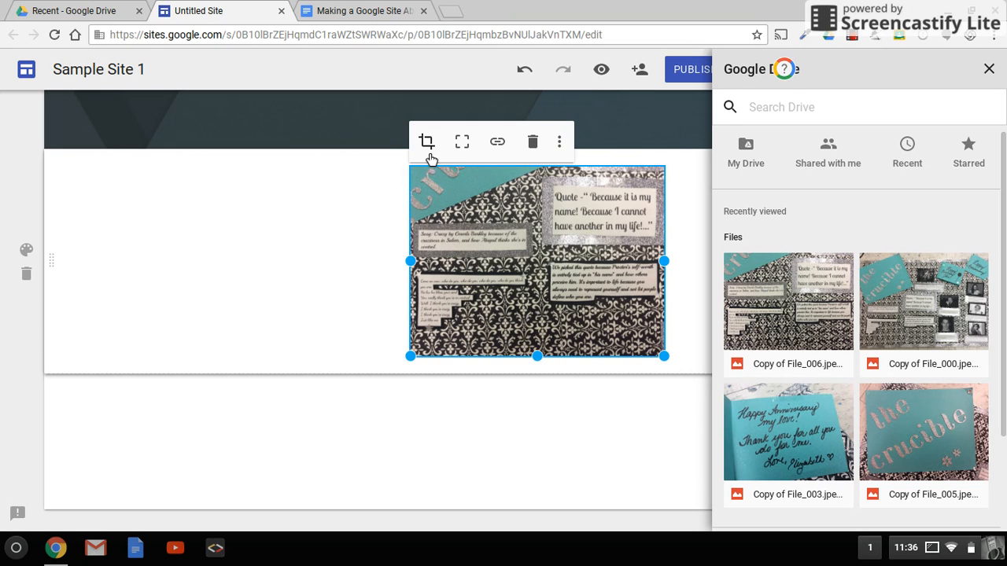
{"action": "left_click", "coordinate": [331, 307]}
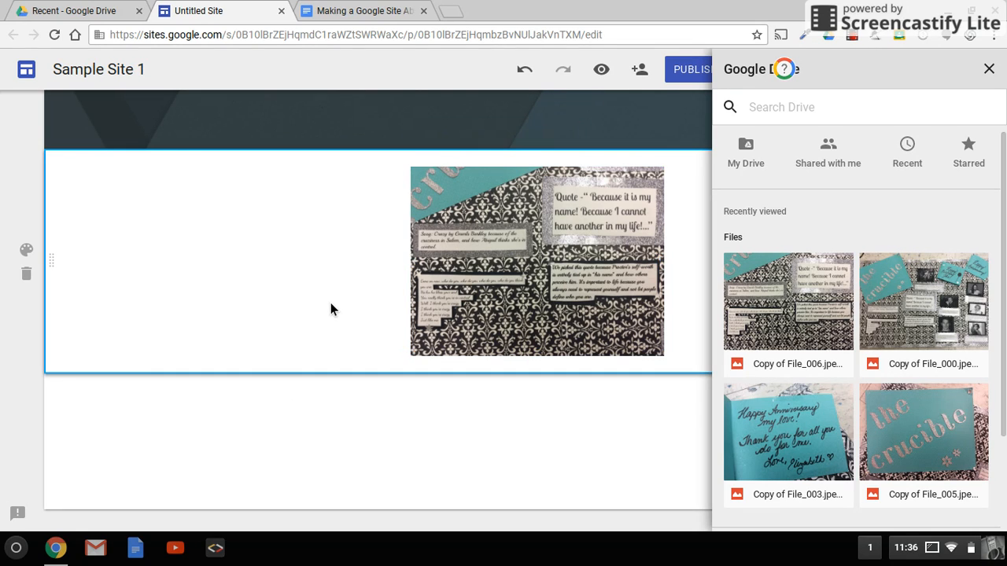
Step: Add a text box in the blank space beside the inserted image and enter "Text" in it
{"action": "double_click", "coordinate": [196, 245]}
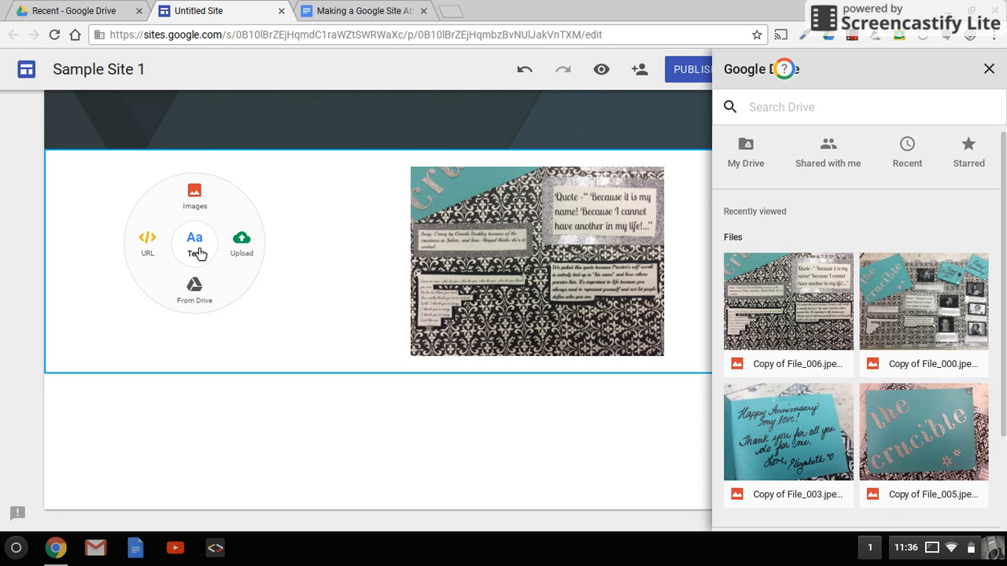
{"action": "left_click", "coordinate": [198, 250]}
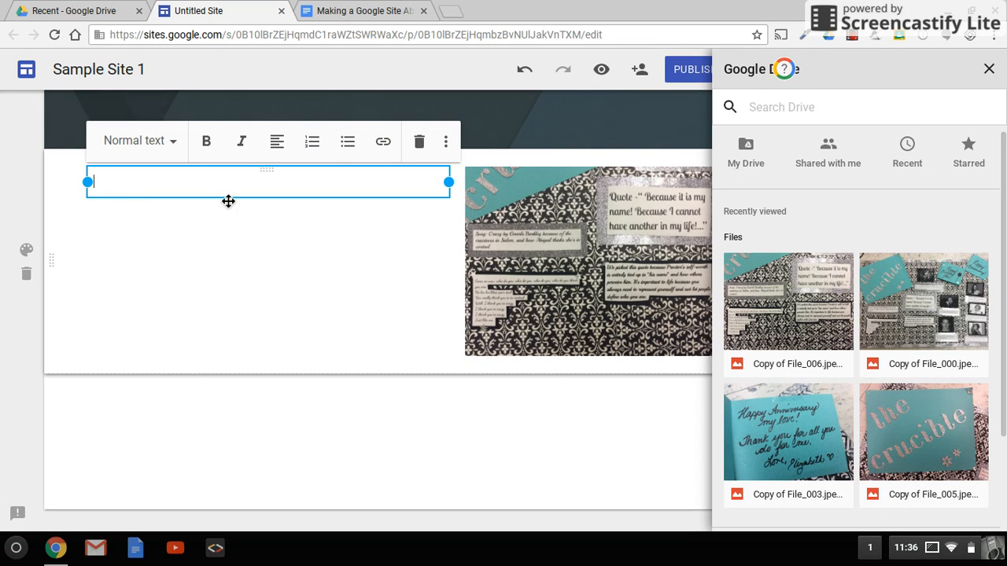
{"action": "type", "text": "Tes"}
{"action": "type", "text": "t"}
Step: Apply the Heading style to the word in the text box beside the image
{"action": "double_click", "coordinate": [108, 186]}
{"action": "left_click", "coordinate": [175, 146]}
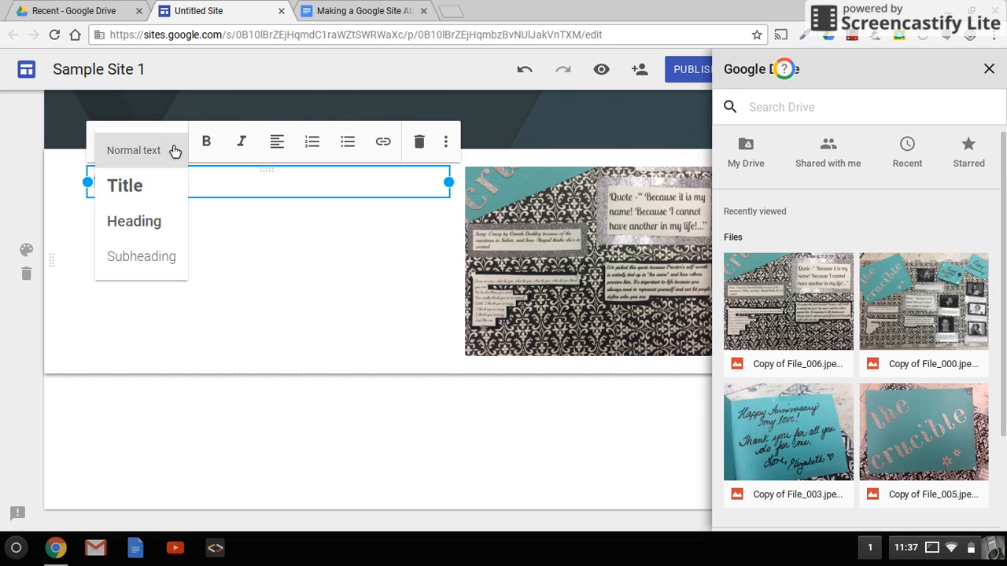
{"action": "left_click", "coordinate": [140, 223]}
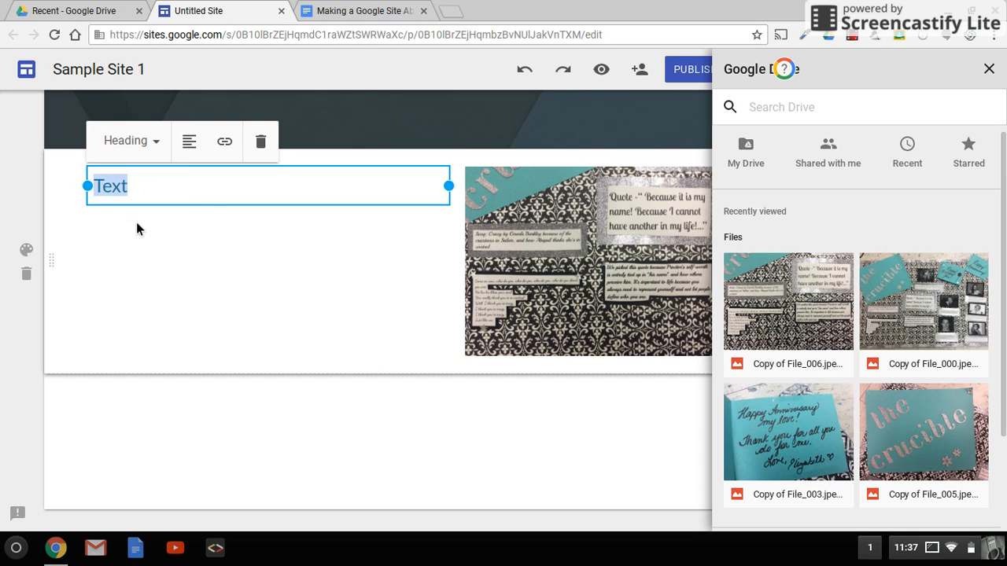
{"action": "left_click", "coordinate": [204, 194]}
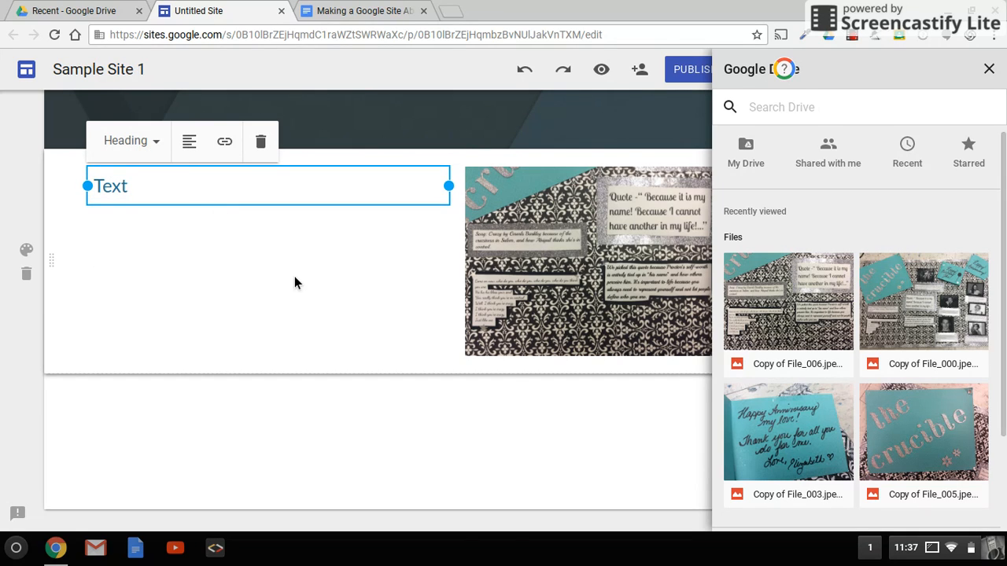
Step: Close the Google Drive file browser and apply the Aristotle theme with its blue accent color to the site
{"action": "scroll", "coordinate": [294, 276], "scroll_direction": "up", "scroll_amount": 3}
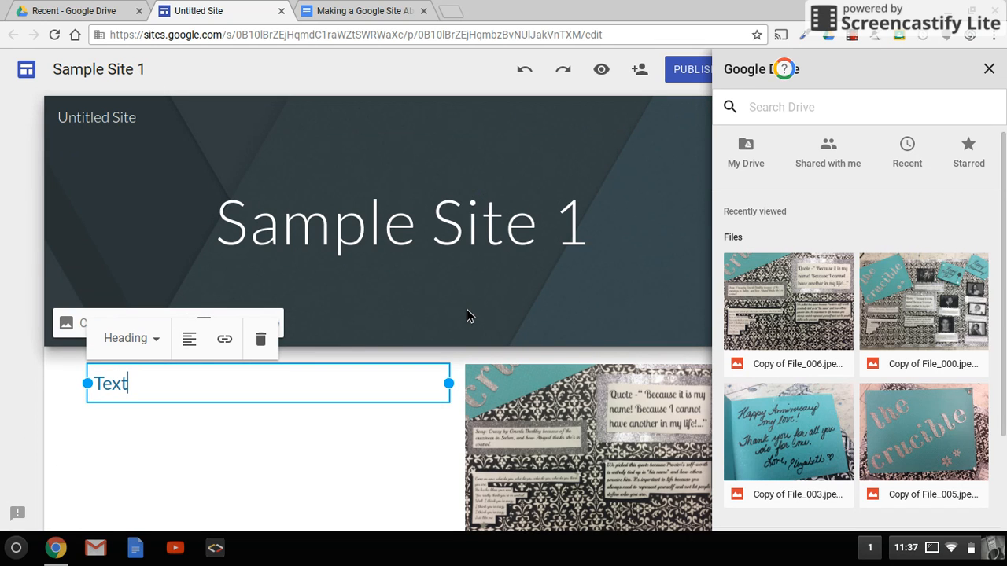
{"action": "scroll", "coordinate": [468, 313], "scroll_direction": "down", "scroll_amount": 2}
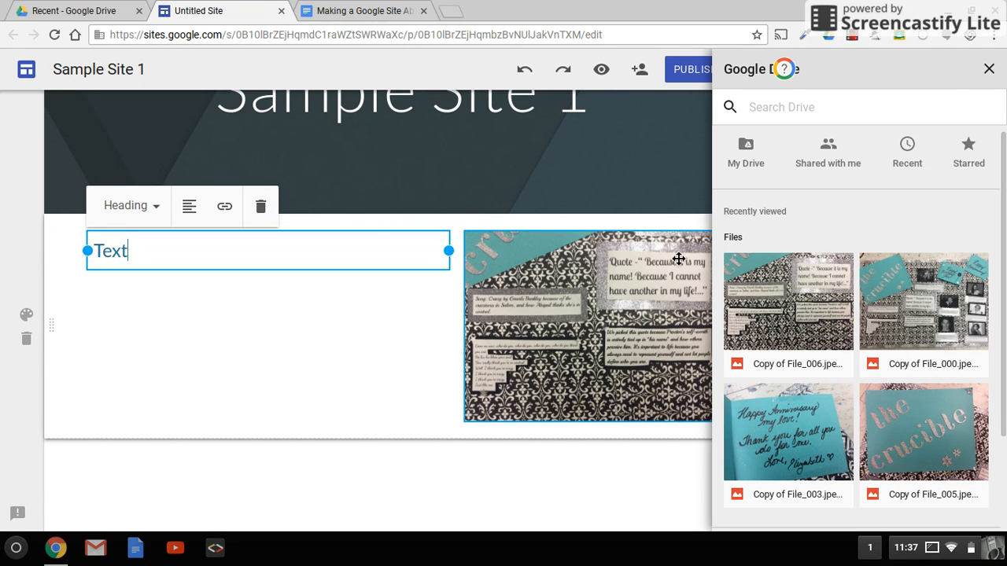
{"action": "left_click", "coordinate": [989, 70]}
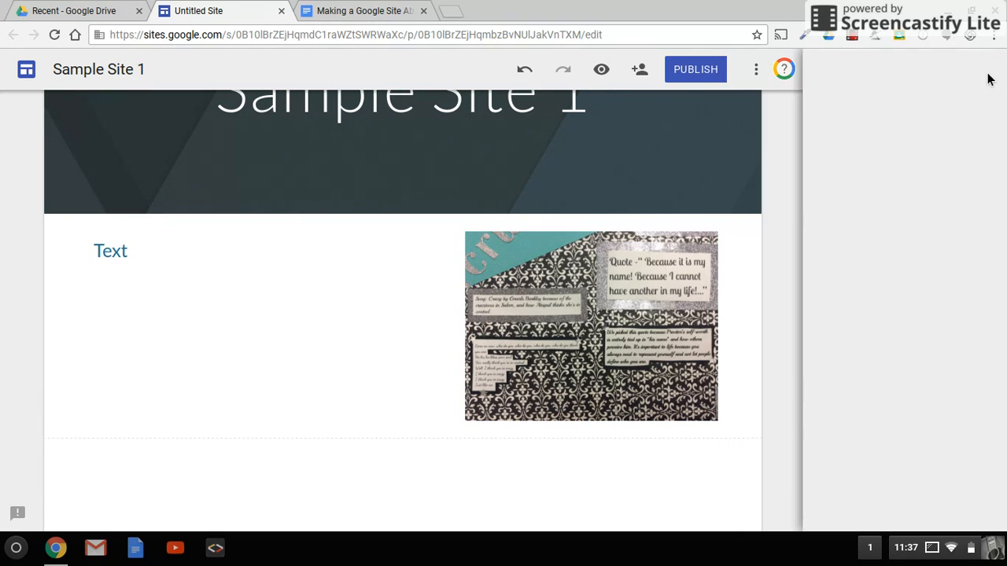
{"action": "left_click", "coordinate": [966, 79]}
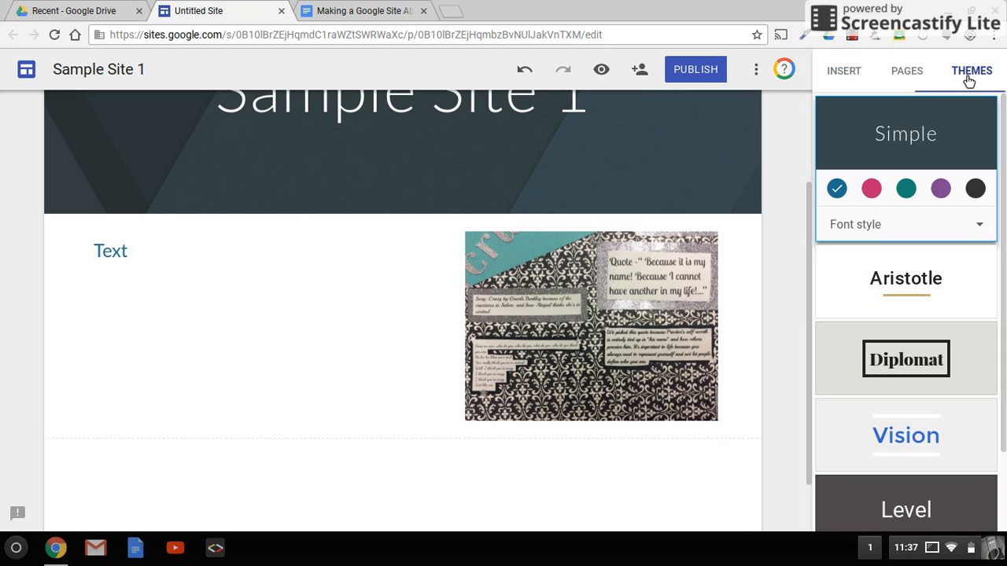
{"action": "scroll", "coordinate": [886, 325], "scroll_direction": "down", "scroll_amount": 2}
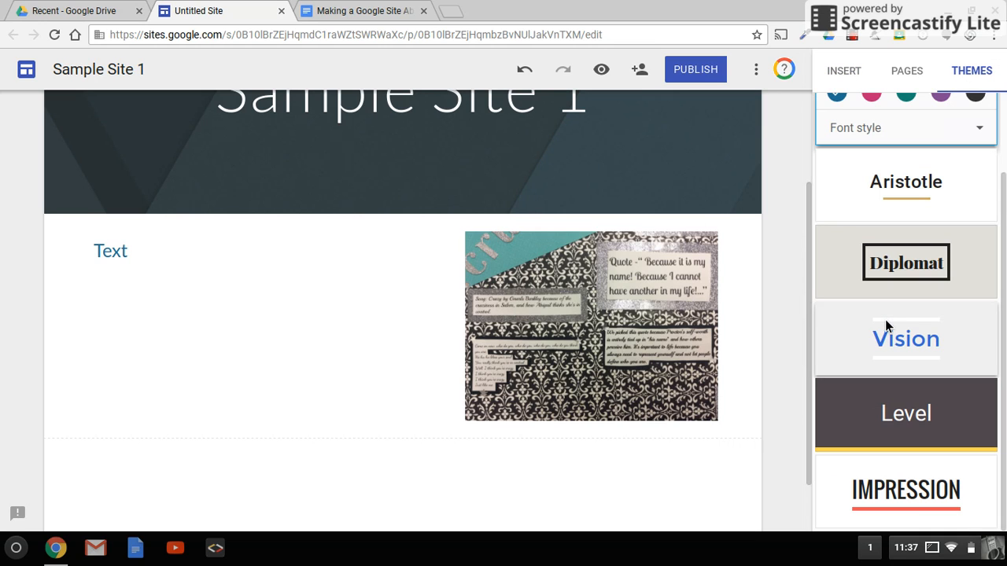
{"action": "scroll", "coordinate": [921, 477], "scroll_direction": "up", "scroll_amount": 2}
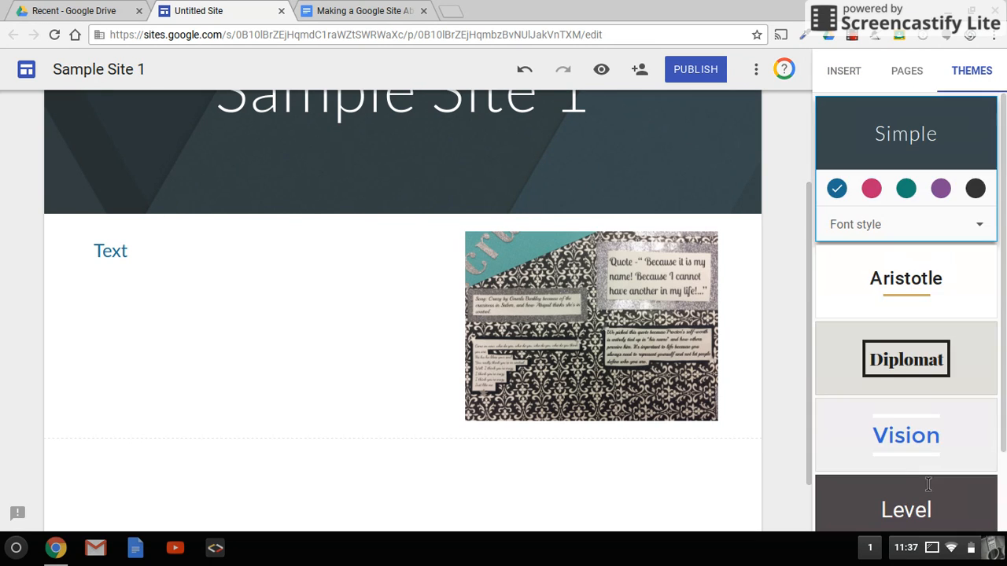
{"action": "left_click", "coordinate": [921, 293]}
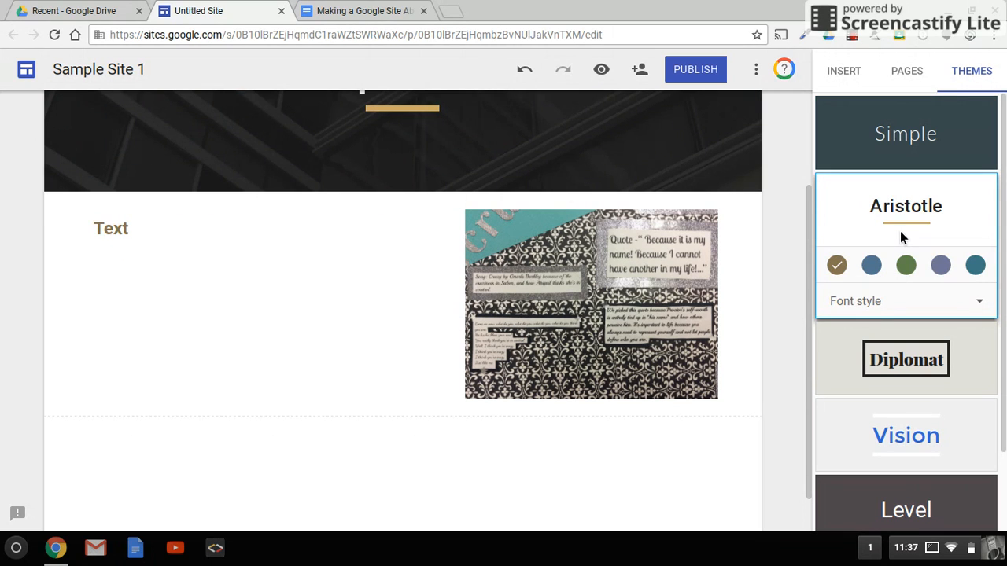
{"action": "scroll", "coordinate": [561, 261], "scroll_direction": "up", "scroll_amount": 3}
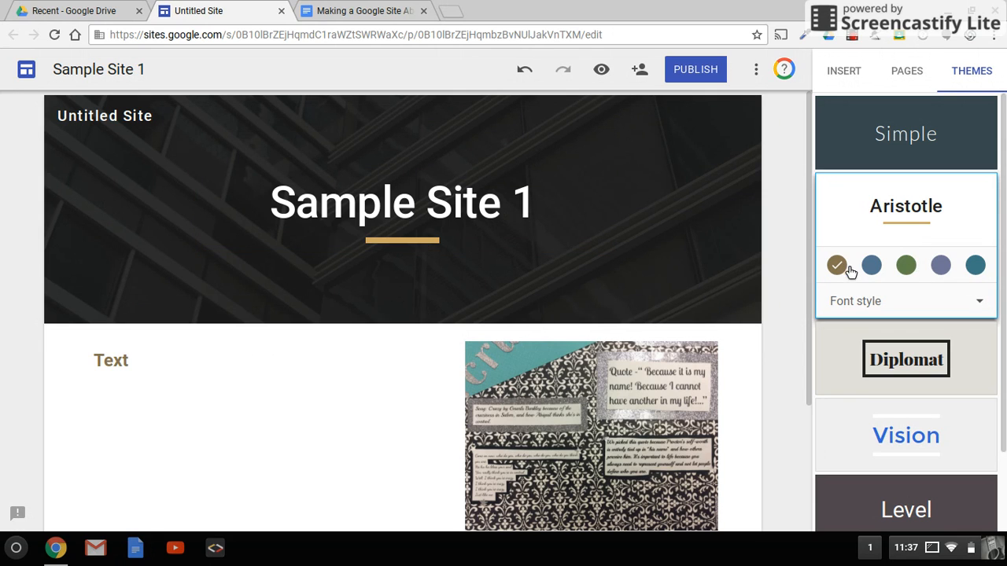
{"action": "left_click", "coordinate": [876, 269]}
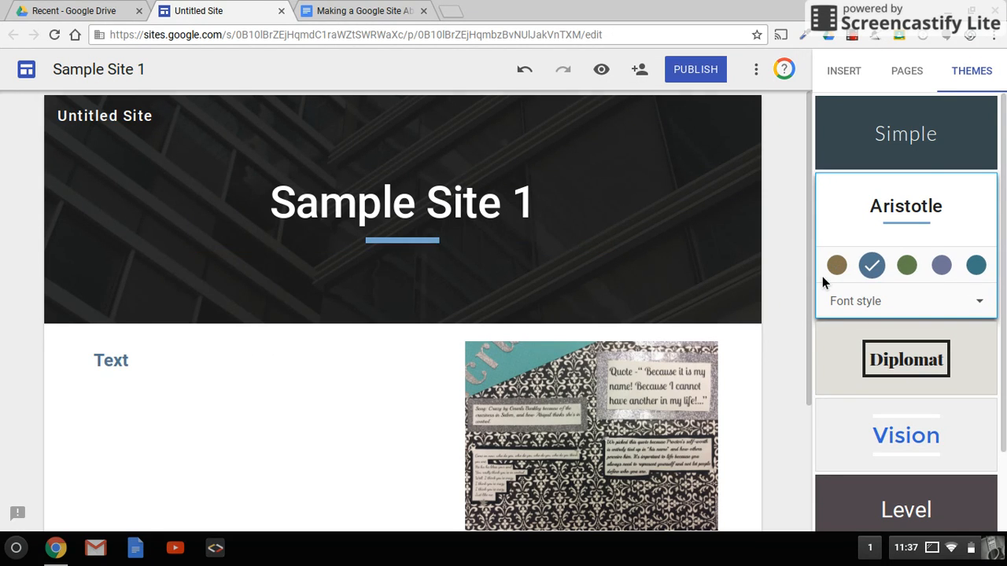
{"action": "scroll", "coordinate": [726, 381], "scroll_direction": "down", "scroll_amount": 2}
{"action": "scroll", "coordinate": [726, 382], "scroll_direction": "up", "scroll_amount": 2}
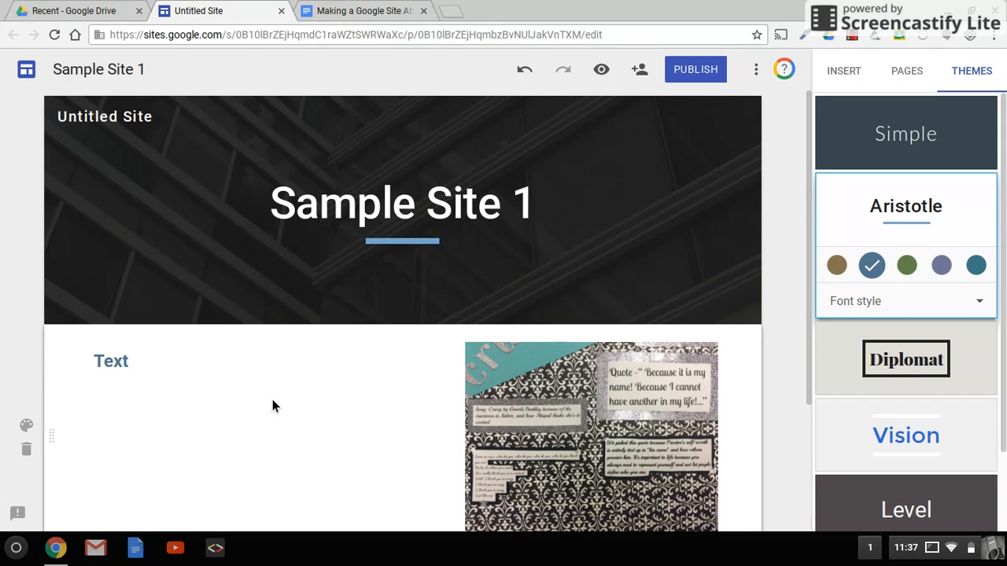
{"action": "left_click", "coordinate": [331, 381]}
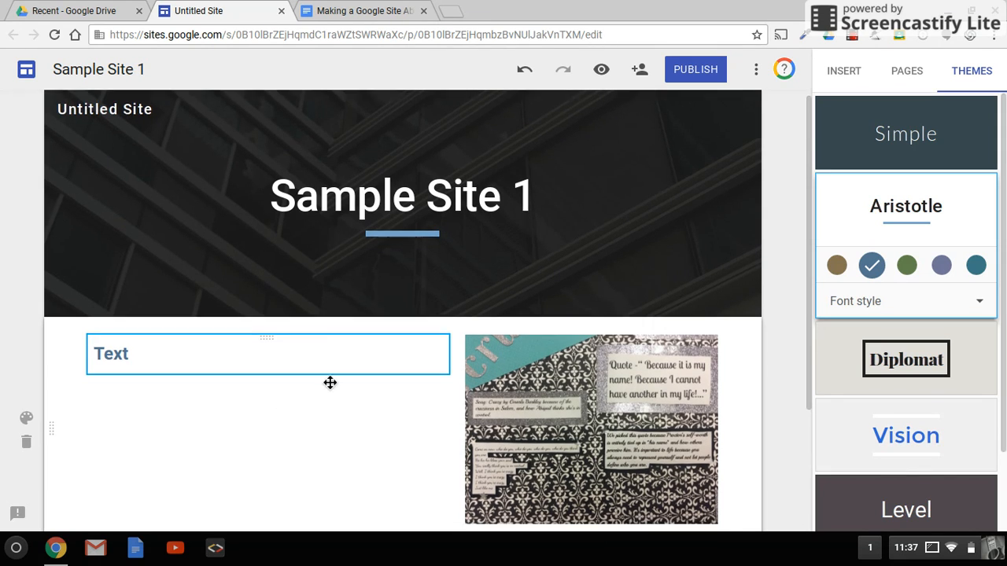
{"action": "scroll", "coordinate": [326, 380], "scroll_direction": "down", "scroll_amount": 1}
{"action": "scroll", "coordinate": [319, 380], "scroll_direction": "up", "scroll_amount": 1}
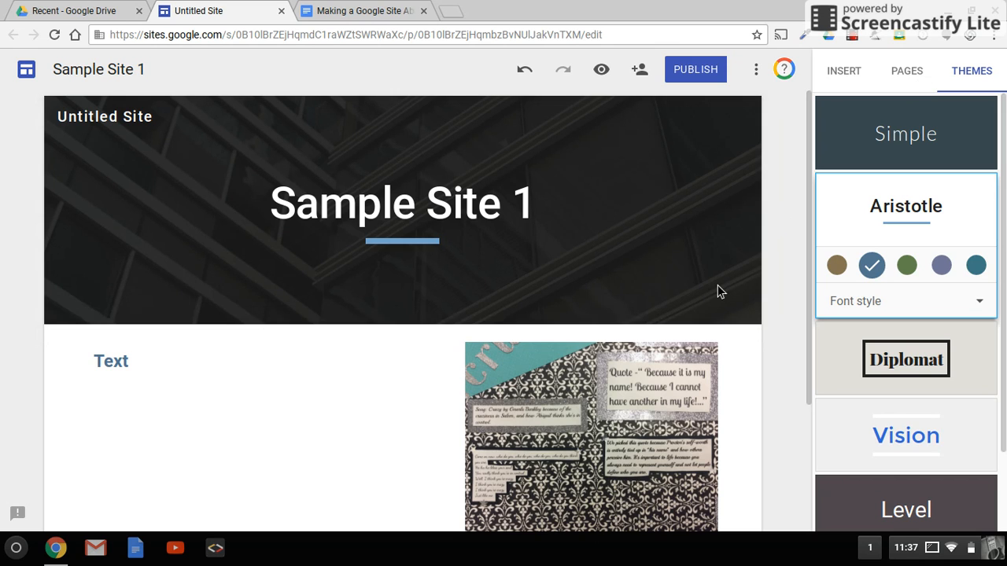
{"action": "scroll", "coordinate": [715, 297], "scroll_direction": "down", "scroll_amount": 2}
{"action": "scroll", "coordinate": [718, 299], "scroll_direction": "up", "scroll_amount": 2}
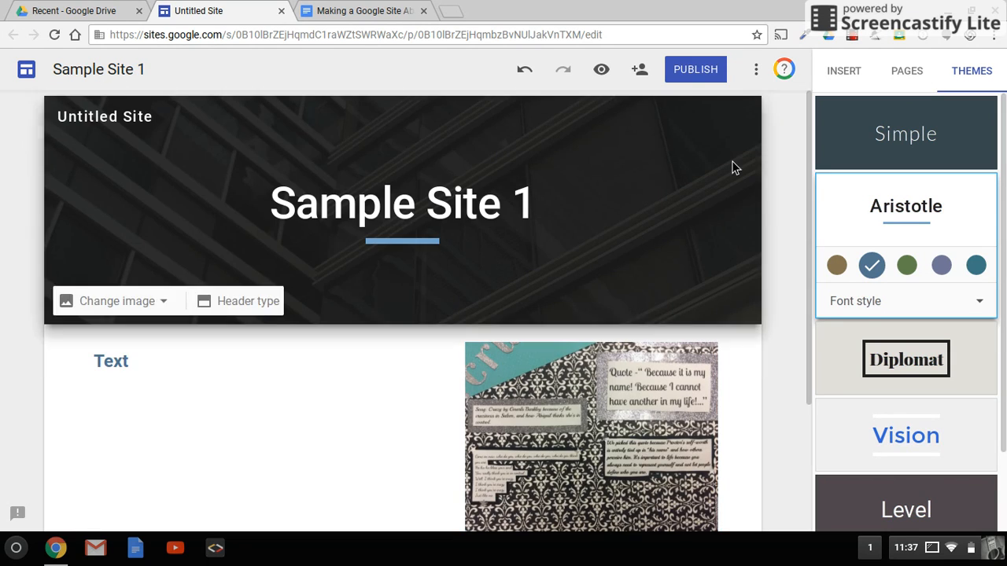
Step: Publish the site with its site location set to the creator's surname followed by "project1"
{"action": "left_click", "coordinate": [695, 73]}
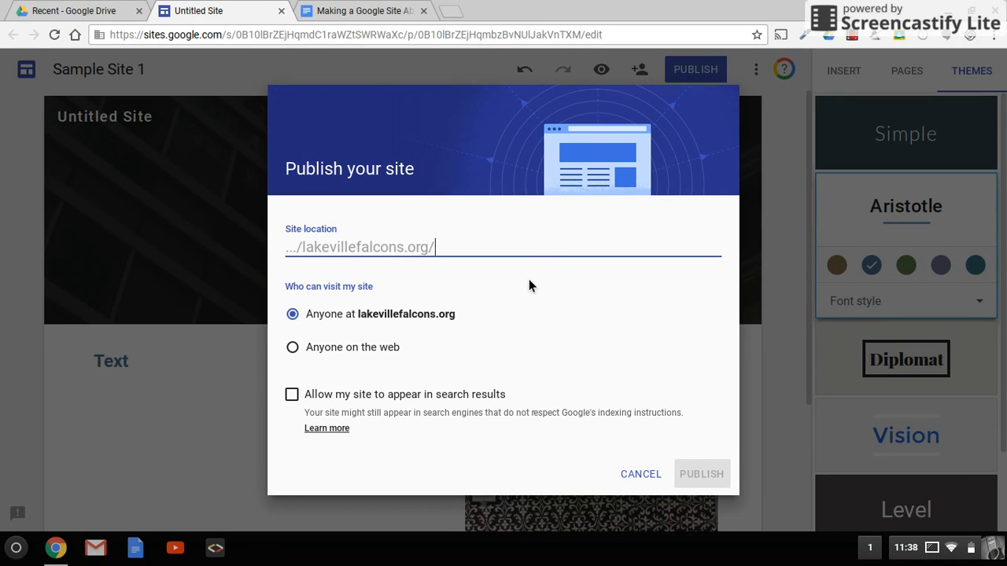
{"action": "type", "text": "petty"}
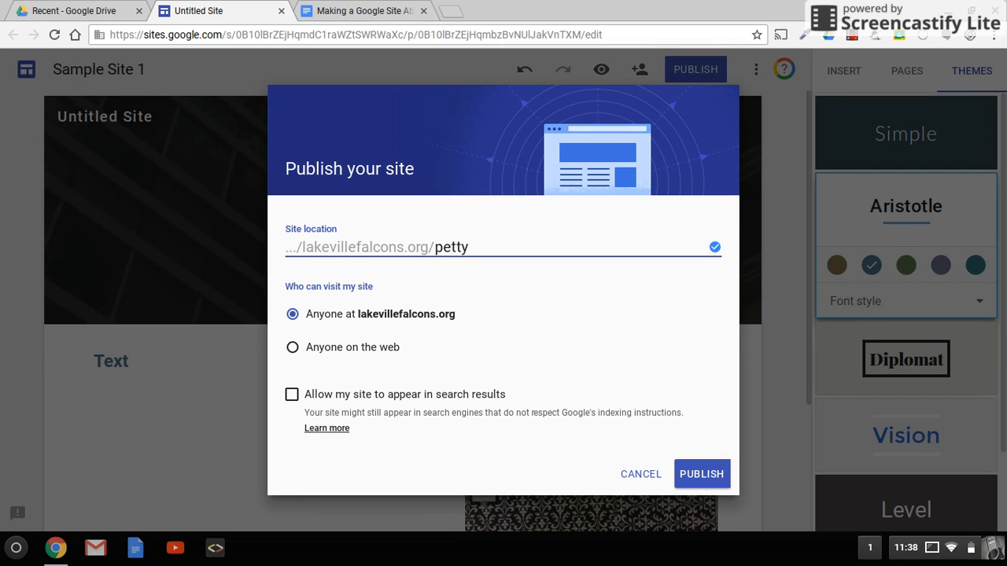
{"action": "type", "text": "project1"}
{"action": "left_click", "coordinate": [705, 476]}
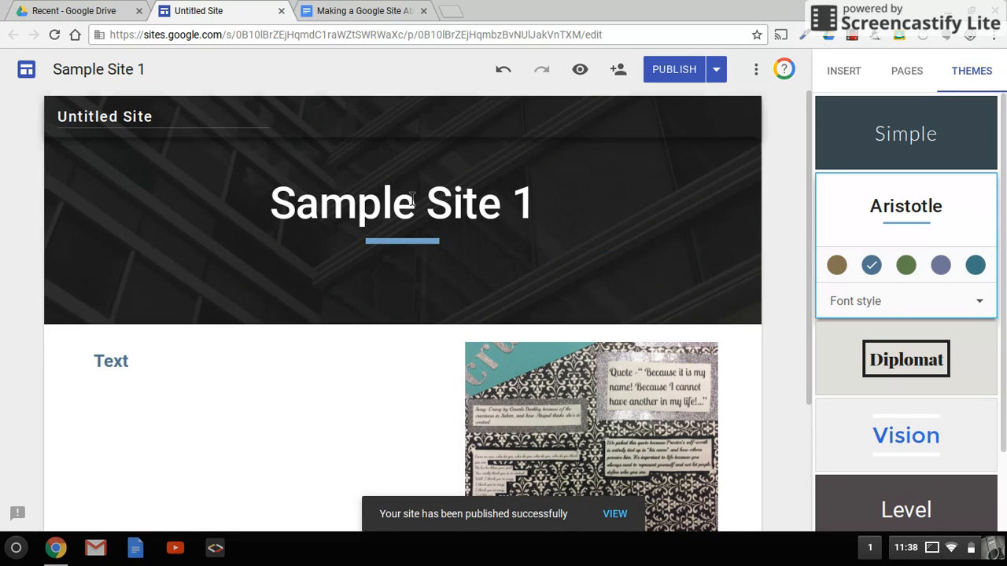
Step: Open the published version of the site for viewing
{"action": "left_click", "coordinate": [310, 37]}
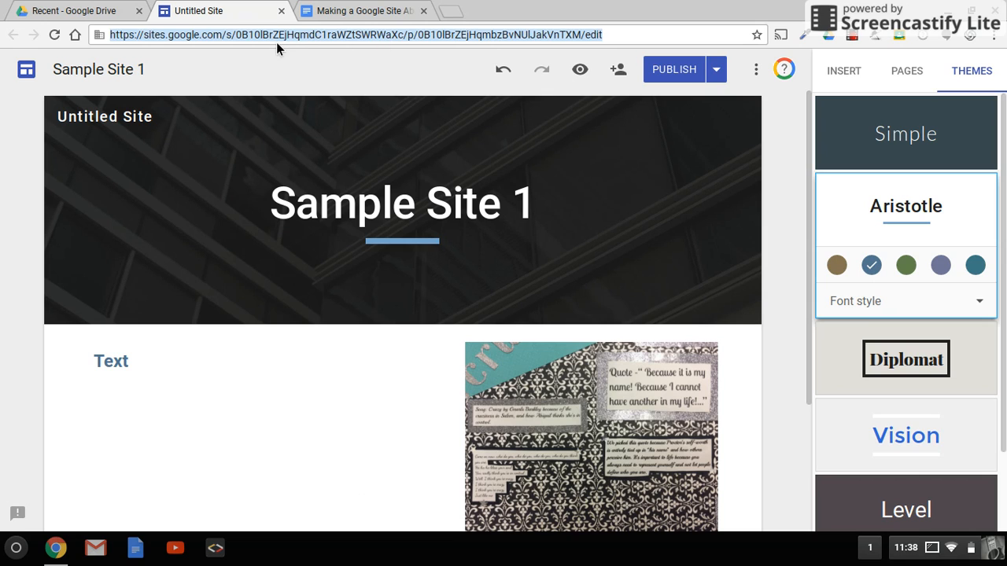
{"action": "left_click", "coordinate": [320, 70]}
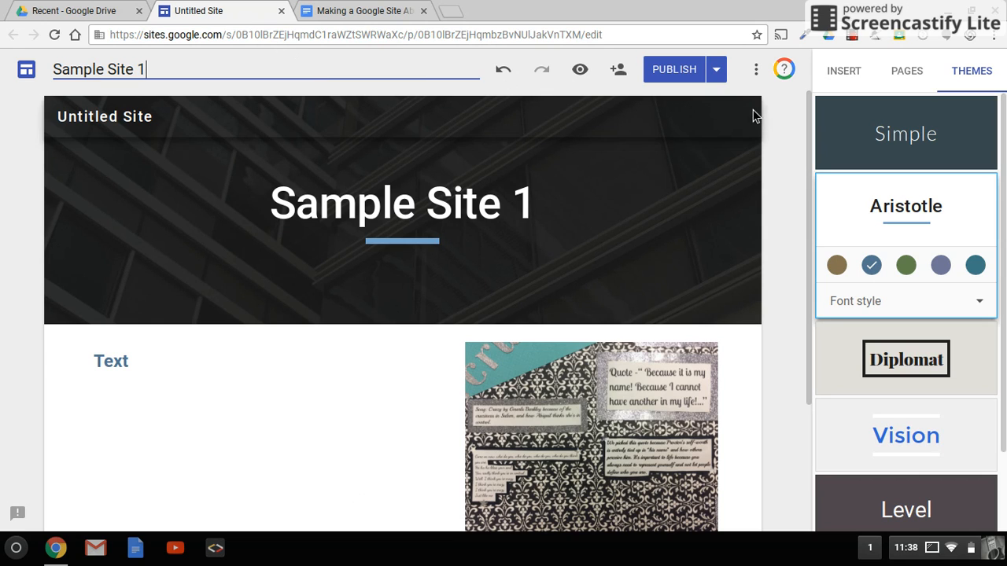
{"action": "left_click", "coordinate": [725, 78]}
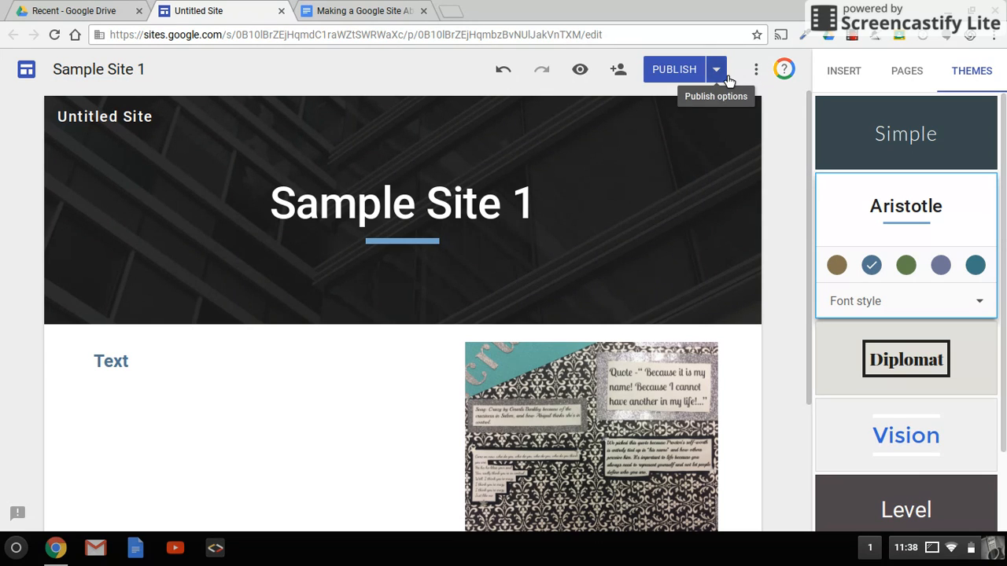
{"action": "left_click", "coordinate": [728, 79]}
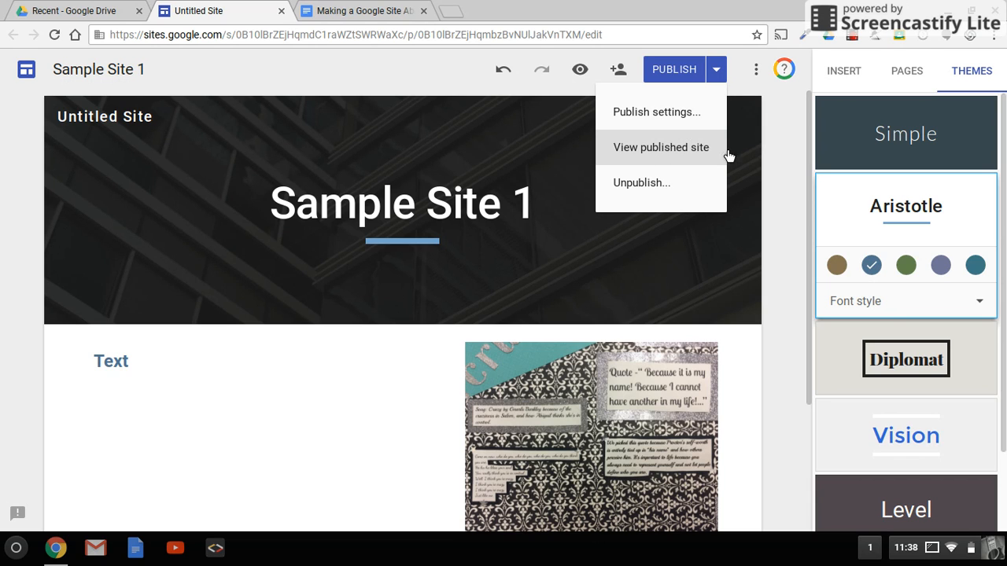
{"action": "left_click", "coordinate": [692, 155]}
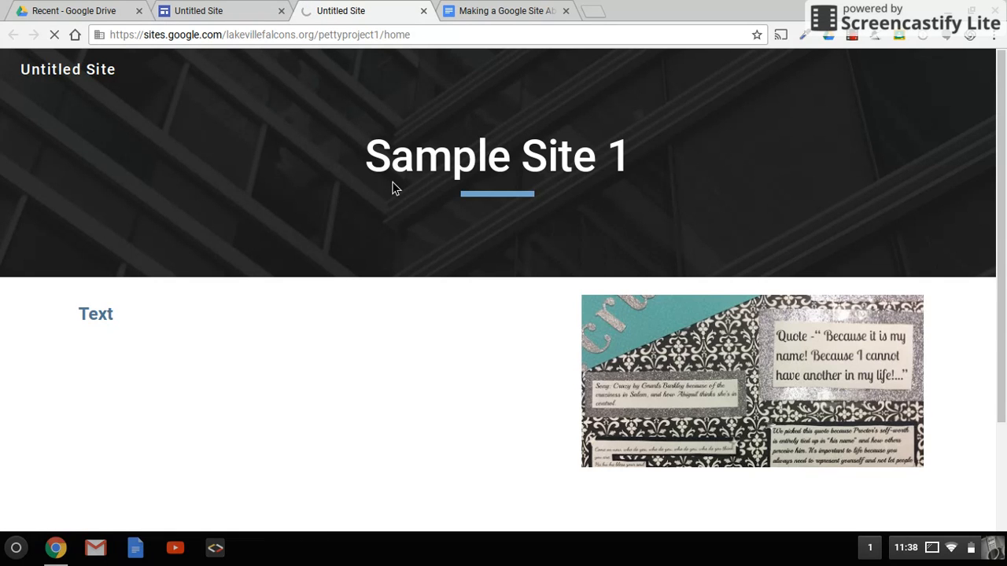
Step: Copy the full web address of the published site
{"action": "left_click", "coordinate": [277, 41]}
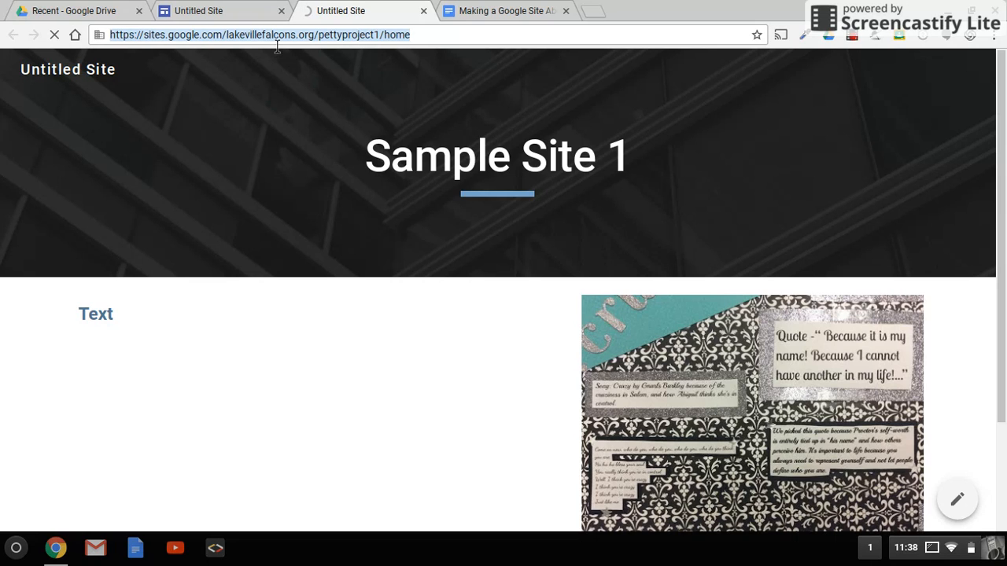
{"action": "right_click", "coordinate": [274, 35]}
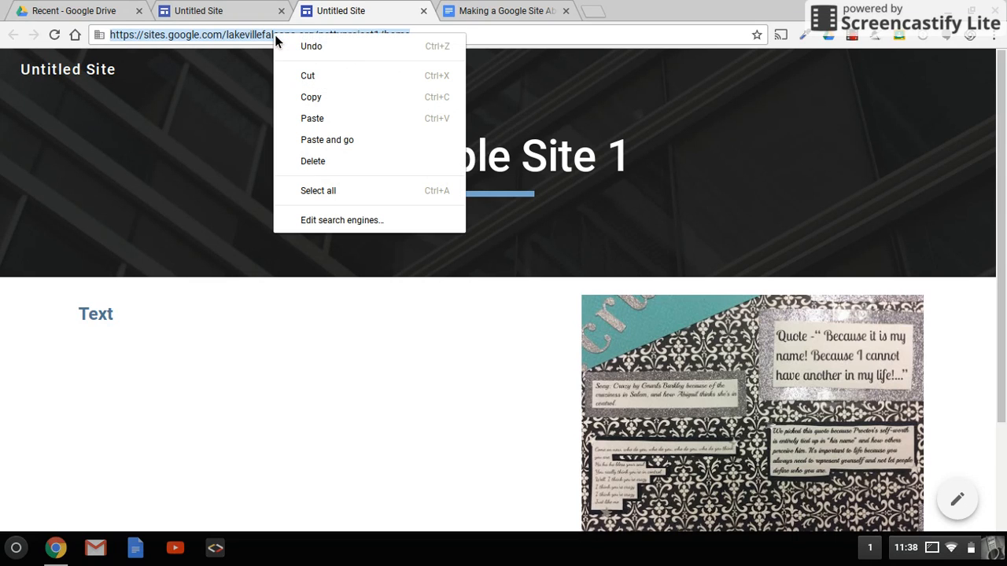
{"action": "left_click", "coordinate": [311, 97]}
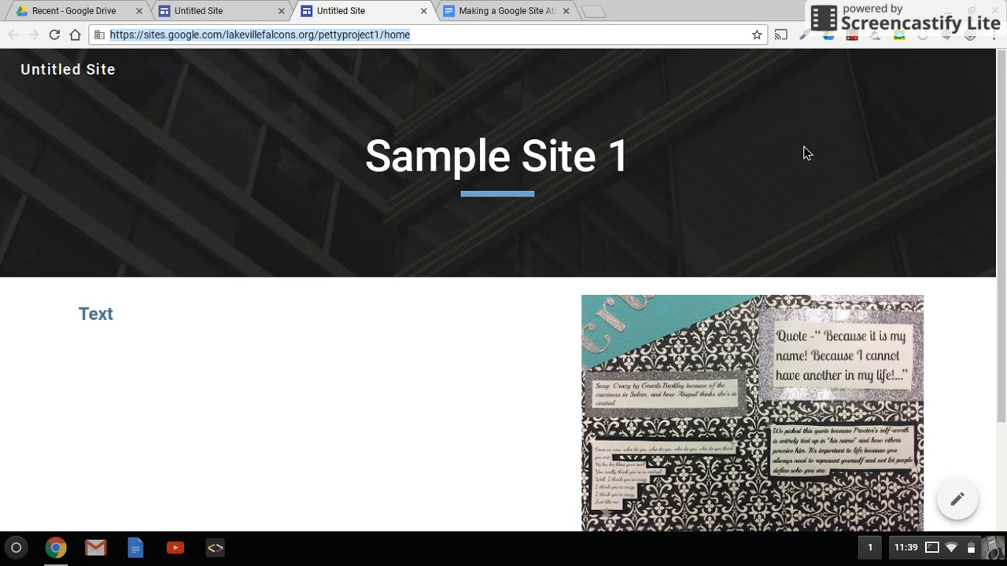
{"action": "left_click", "coordinate": [851, 37]}
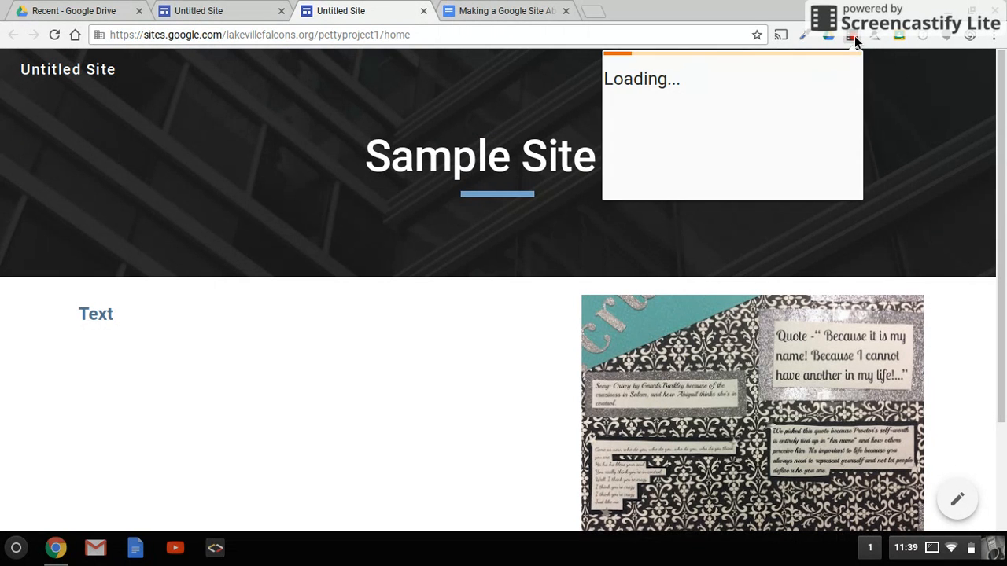